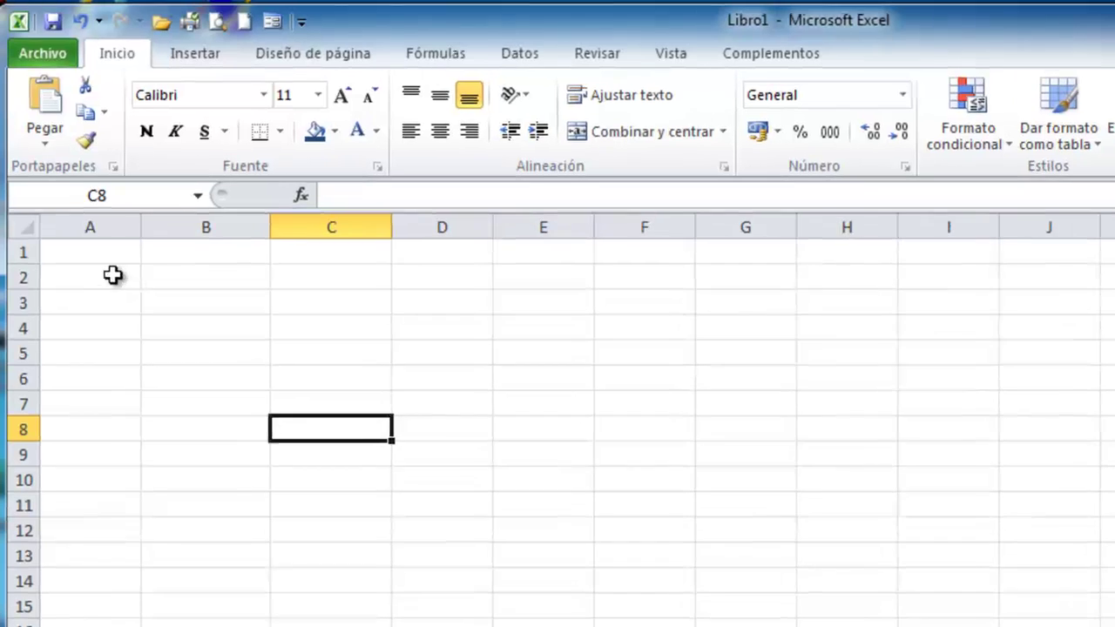
Enter the headings ARTICULO, PRECIO VENTA, COSTE TOTAL, BENEFICIO and IMPUESTOS into cells A2 to E2.
{"action": "left_click", "coordinate": [65, 191]}
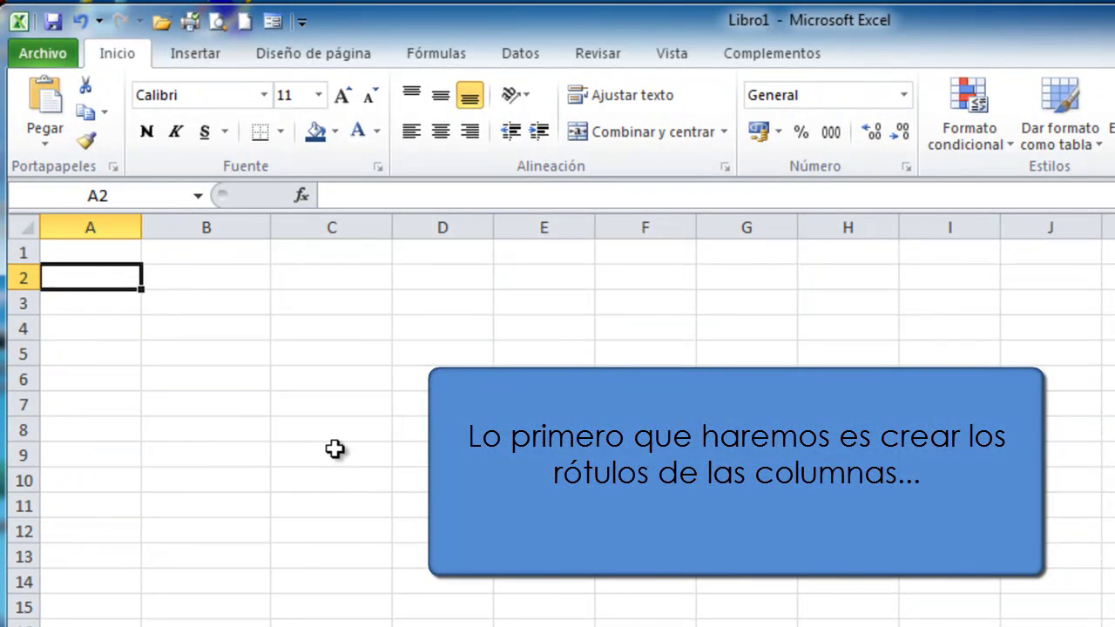
{"action": "type", "text": "ARTICUL"}
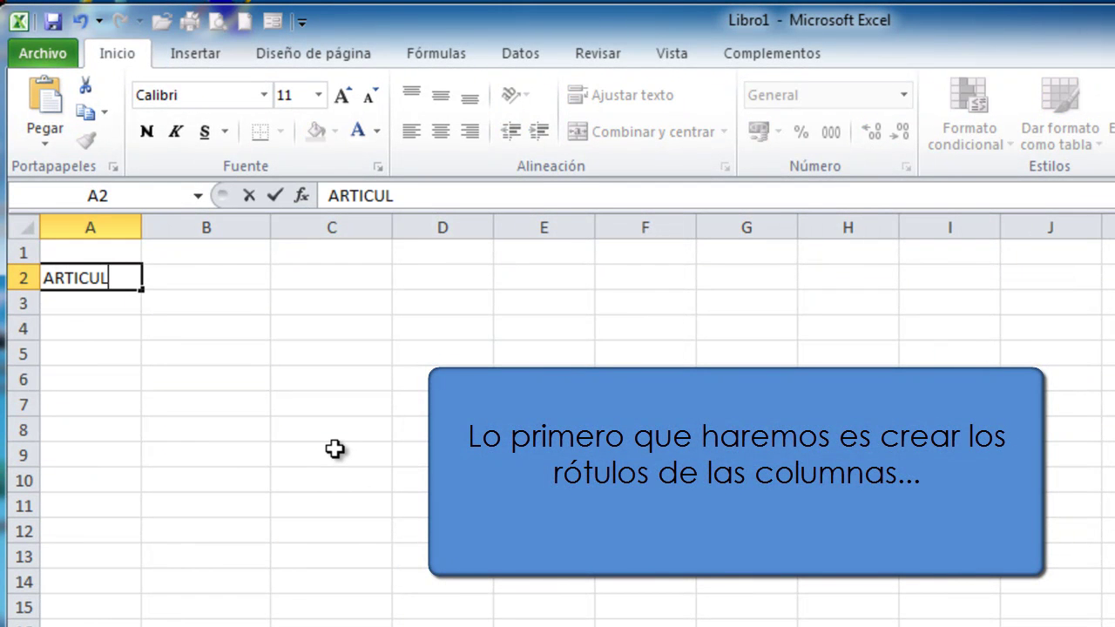
{"action": "type", "text": "O"}
{"action": "key", "text": "Tab"}
{"action": "type", "text": "PRECIO VENTA"}
{"action": "key", "text": "Tab"}
{"action": "type", "text": "COSTE TOTAL"}
{"action": "key", "text": "Tab"}
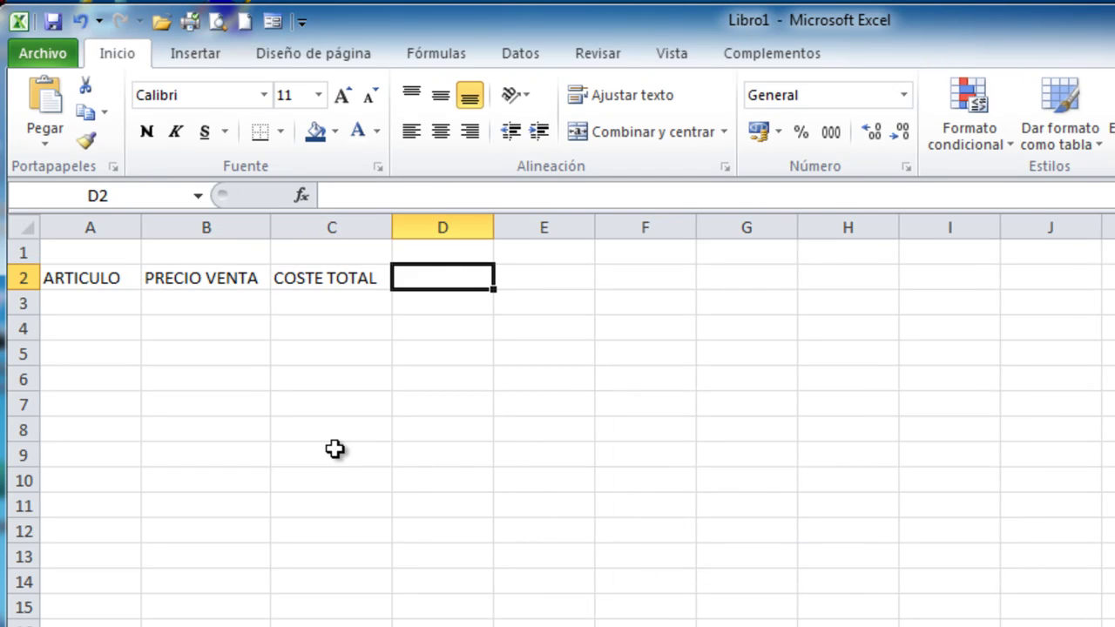
{"action": "type", "text": "BENEFICIO"}
{"action": "key", "text": "Tab"}
{"action": "type", "text": "IMPUESTOS"}
{"action": "key", "text": "Return"}
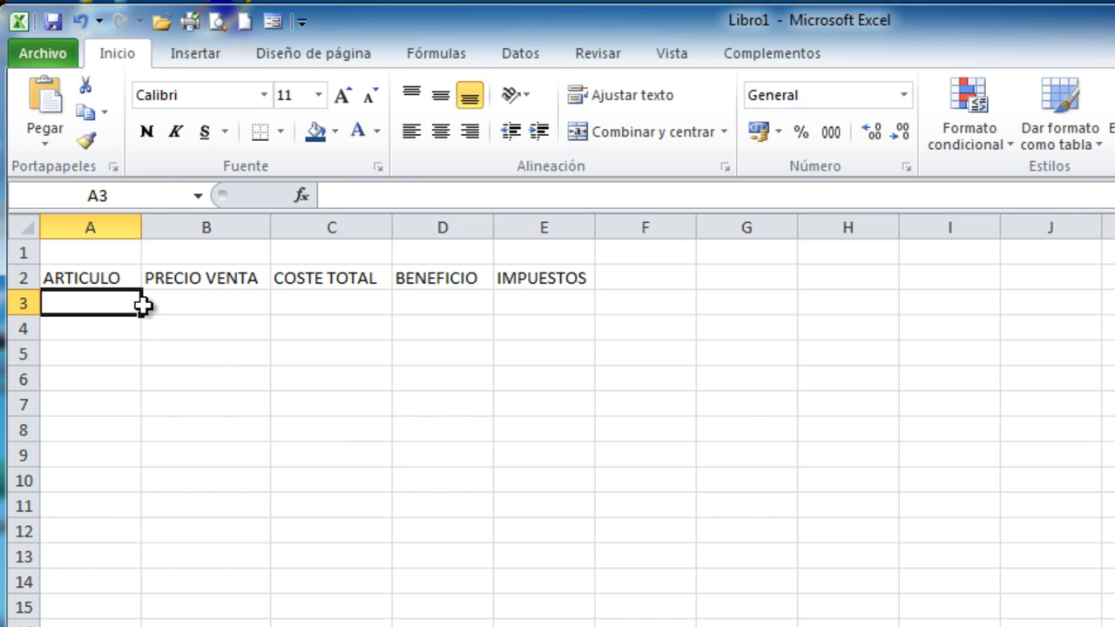
Format header cells A2:E2 with a dark blue fill and white font colour.
{"action": "left_click_drag", "start_coordinate": [130, 281], "coordinate": [509, 281]}
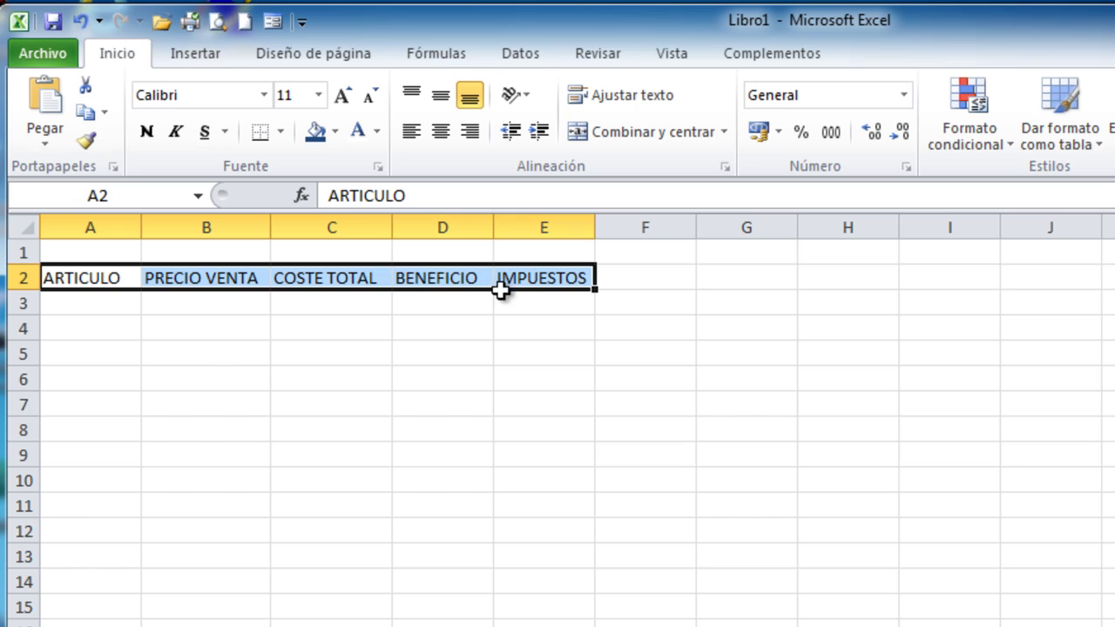
{"action": "left_click", "coordinate": [319, 138]}
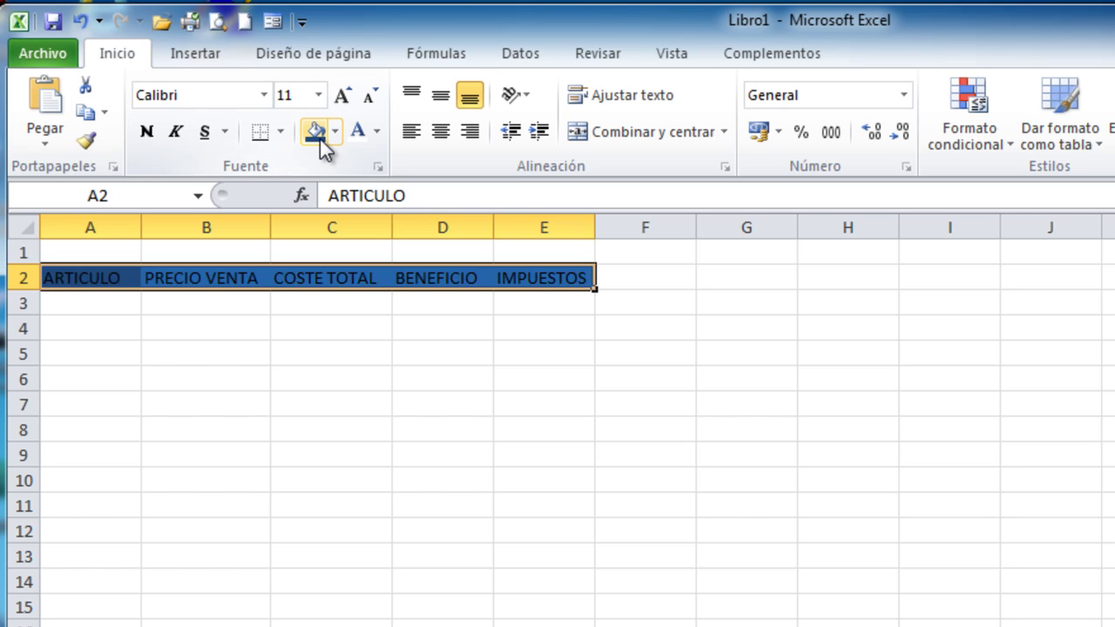
{"action": "left_click", "coordinate": [359, 137]}
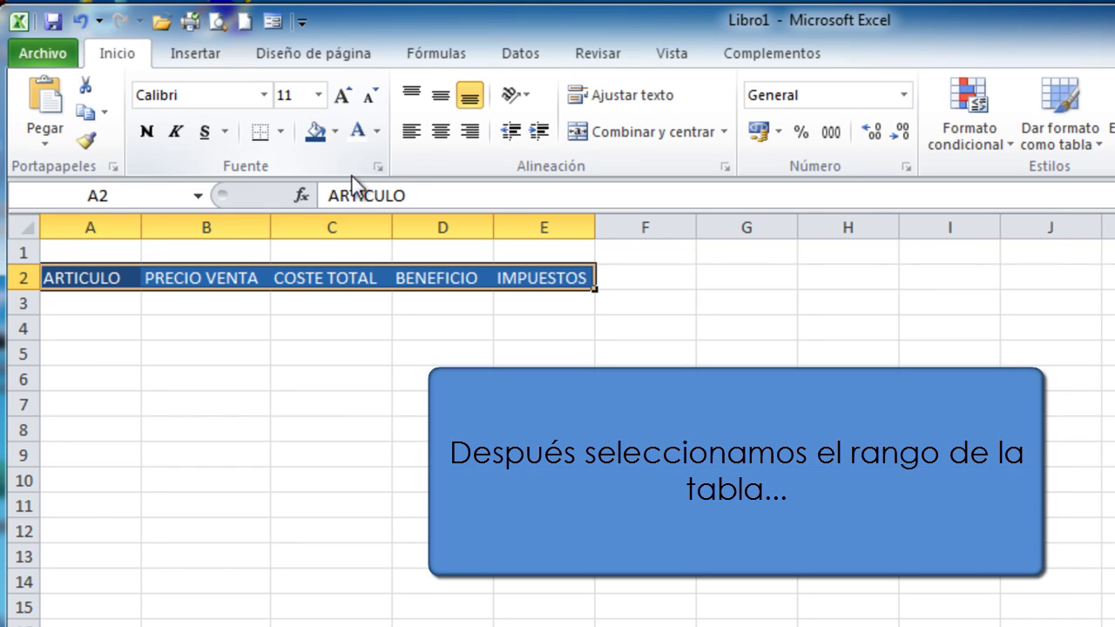
{"action": "left_click", "coordinate": [310, 322]}
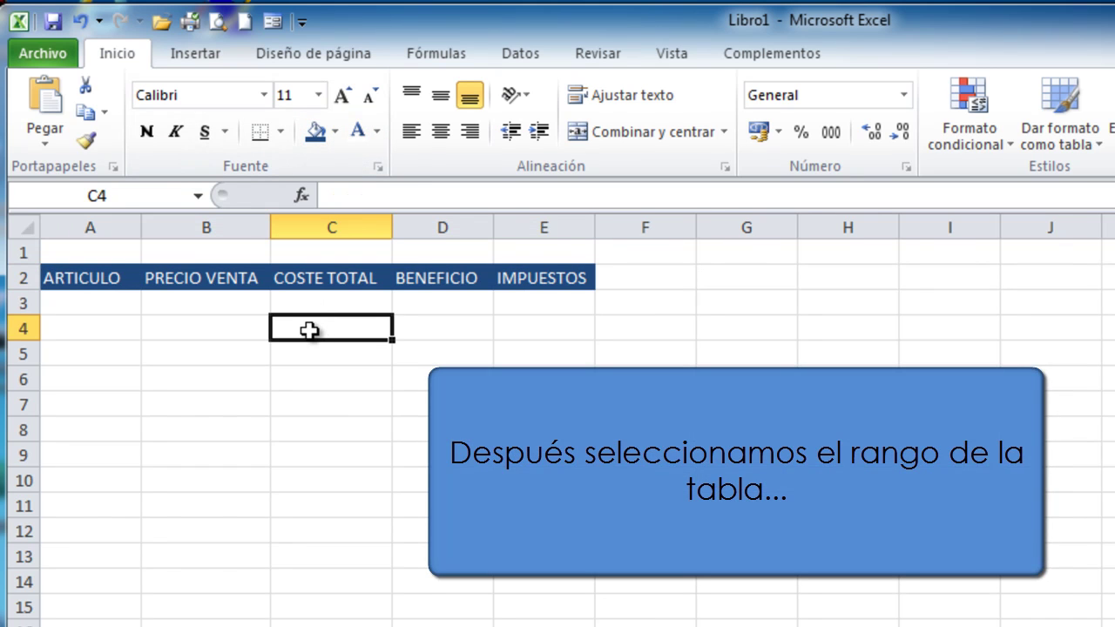
{"action": "left_click", "coordinate": [128, 278]}
Convert A2:E5 into a table with headers using Insertar > Tabla.
{"action": "left_click_drag", "start_coordinate": [128, 278], "coordinate": [513, 360]}
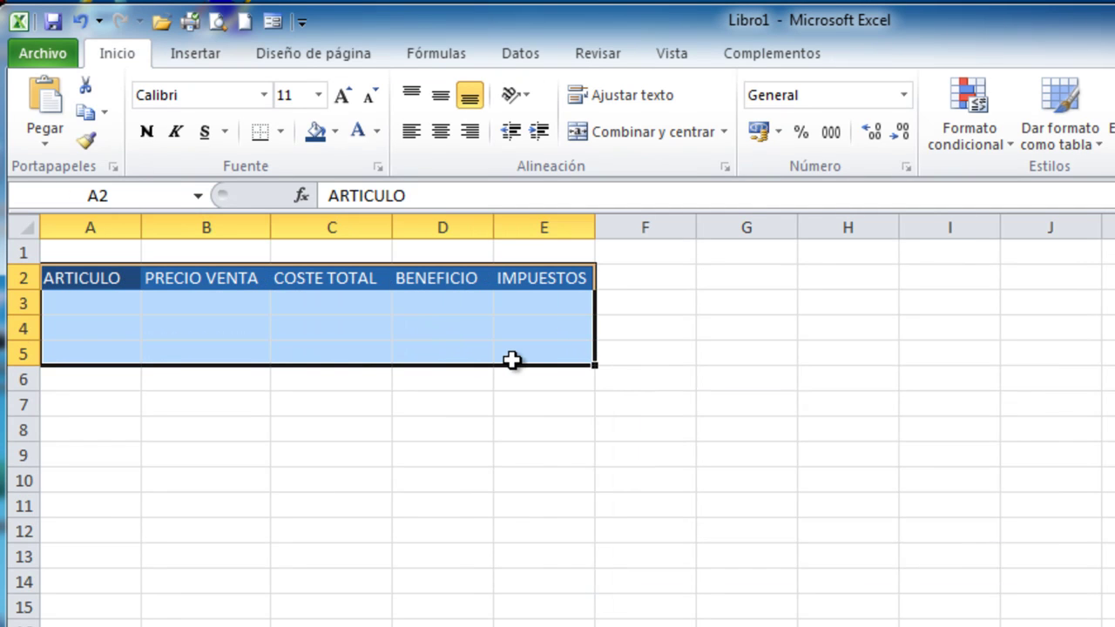
{"action": "left_click", "coordinate": [218, 61]}
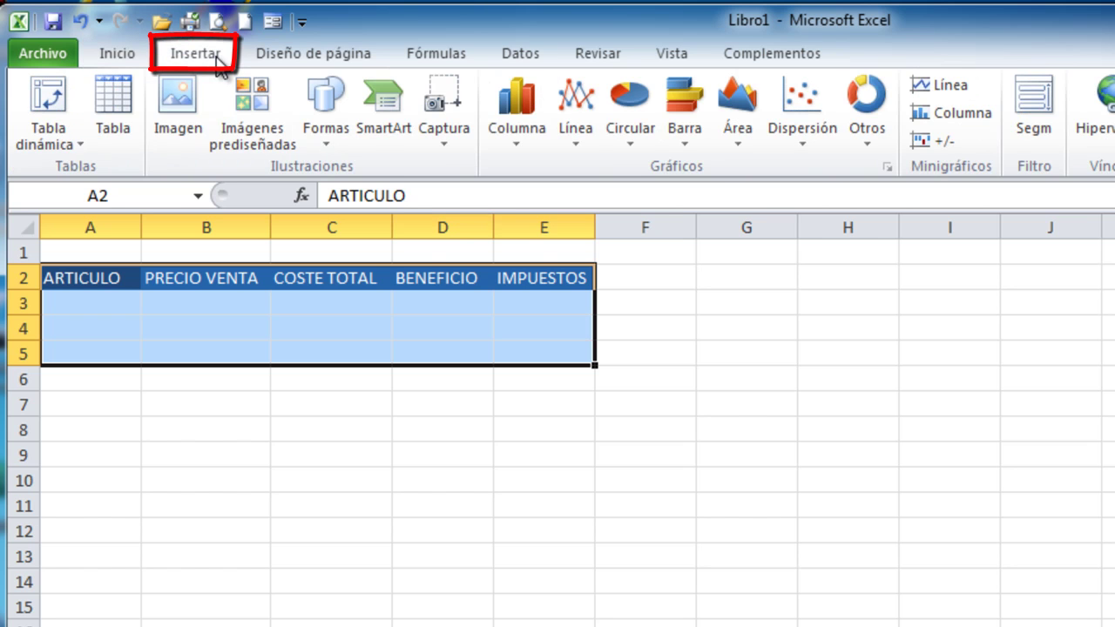
{"action": "left_click", "coordinate": [117, 135]}
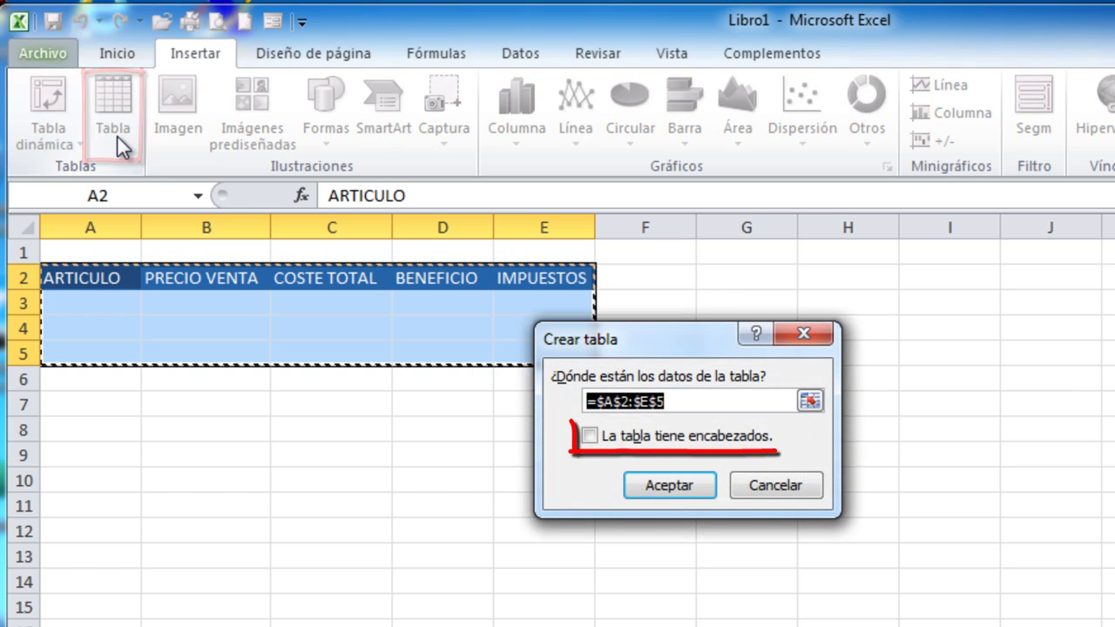
{"action": "left_click", "coordinate": [592, 442]}
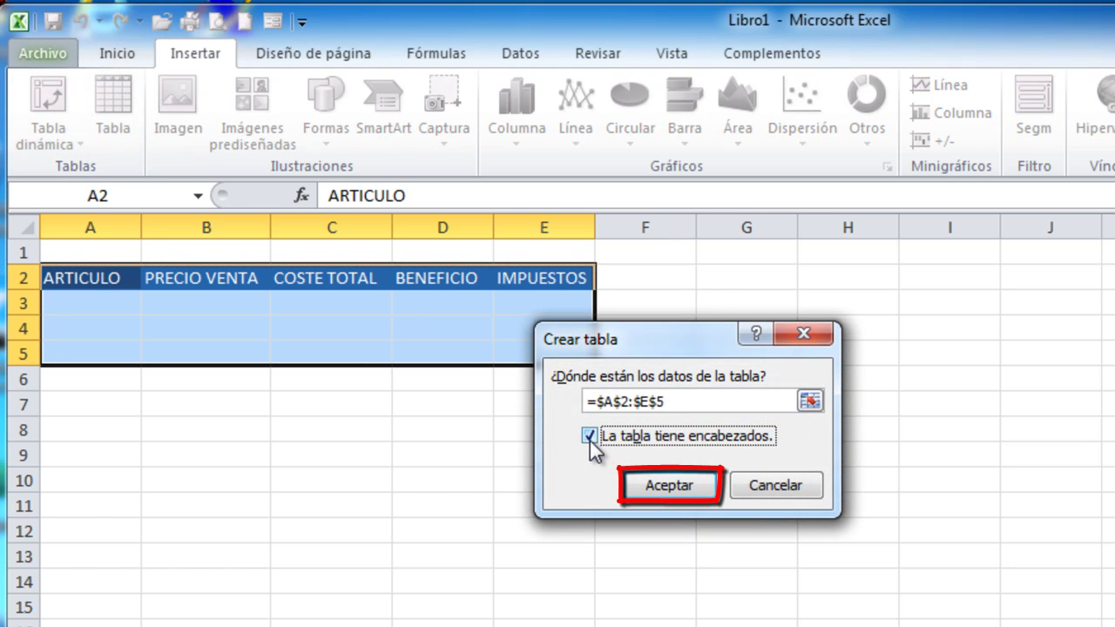
{"action": "left_click", "coordinate": [654, 489]}
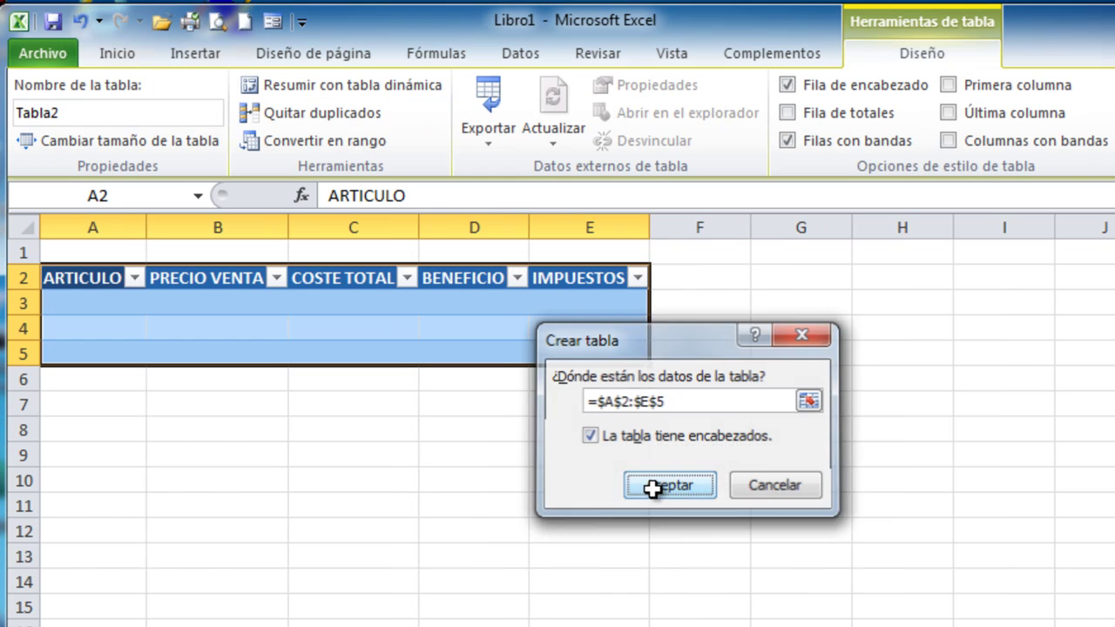
Enter product R5T5 with sale price 256458 and total cost 12564 in row 3.
{"action": "left_click", "coordinate": [111, 302]}
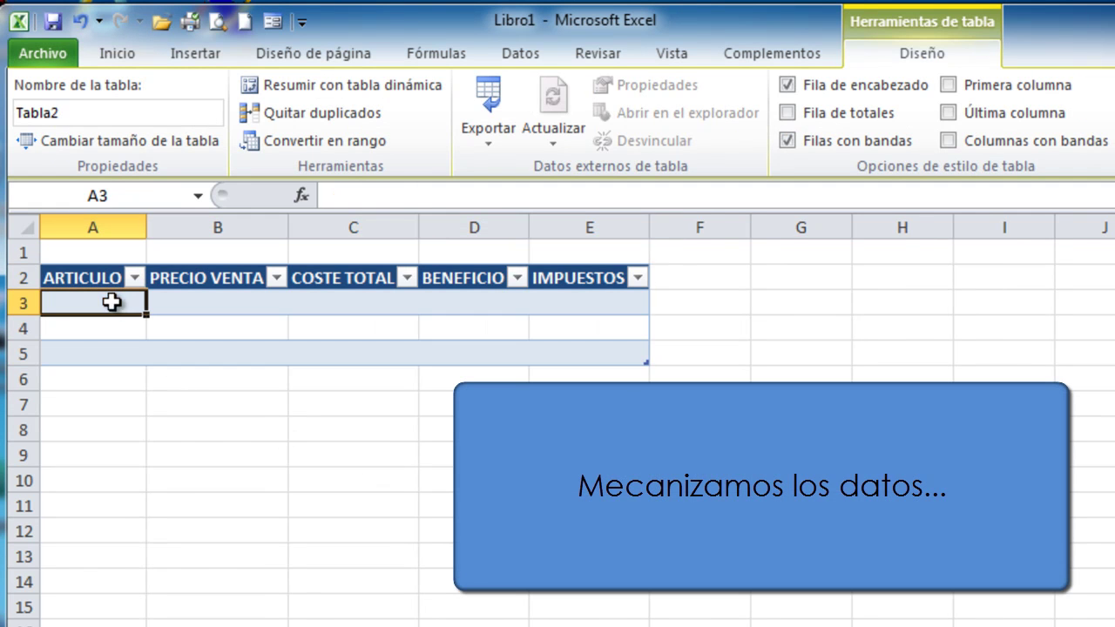
{"action": "type", "text": "R5T5"}
{"action": "key", "text": "Tab"}
{"action": "type", "text": "25645"}
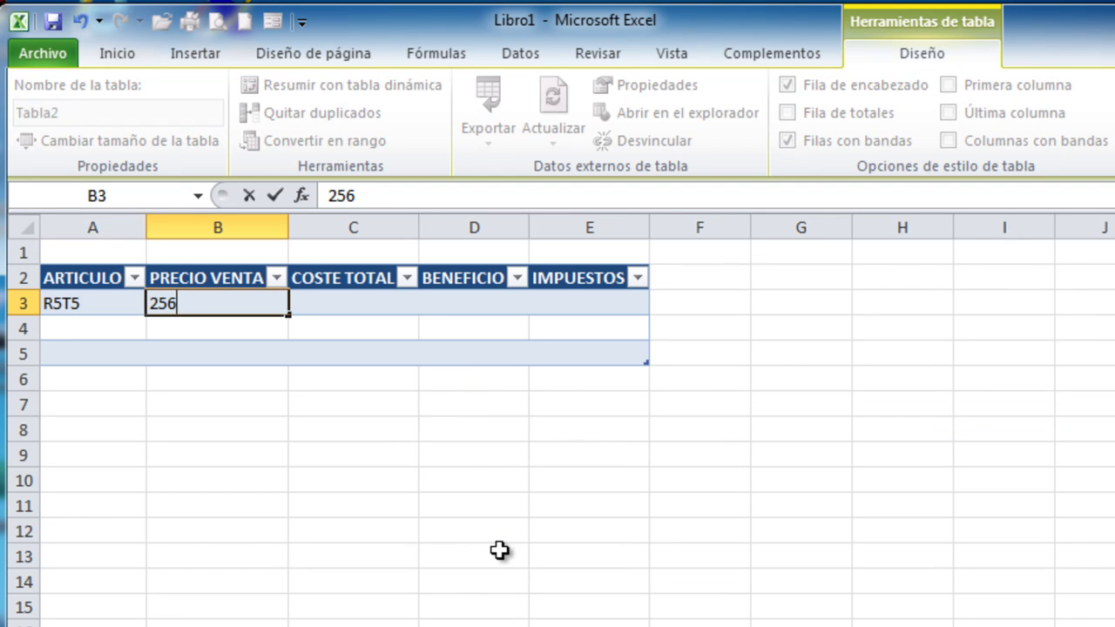
{"action": "type", "text": "8"}
{"action": "key", "text": "Tab"}
{"action": "type", "text": "12564"}
{"action": "key", "text": "Tab"}
{"action": "key", "text": "Tab"}
Enter product L98I with sale price 125456 and total cost 25654 in row 4.
{"action": "key", "text": "Tab"}
{"action": "type", "text": "L98I"}
{"action": "key", "text": "Tab"}
{"action": "type", "text": "125456"}
Enter product 8IU7 with sale price 156458 and total cost 25412 in row 5.
{"action": "key", "text": "Tab"}
{"action": "type", "text": "25654"}
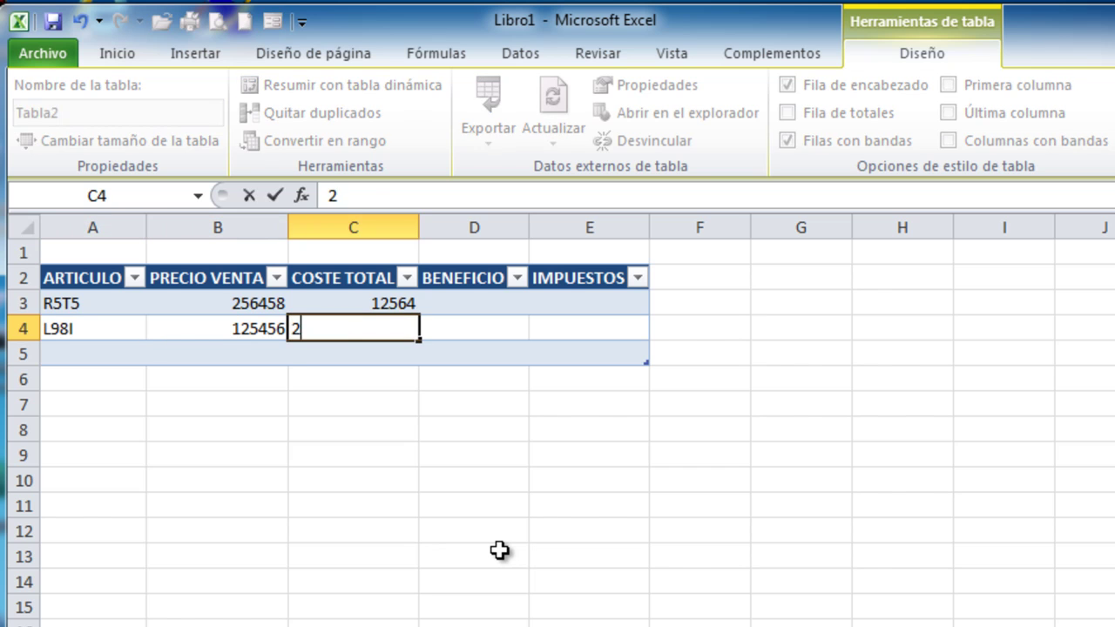
{"action": "key", "text": "Return"}
{"action": "type", "text": "8IU7"}
{"action": "key", "text": "Tab"}
{"action": "type", "text": "156458"}
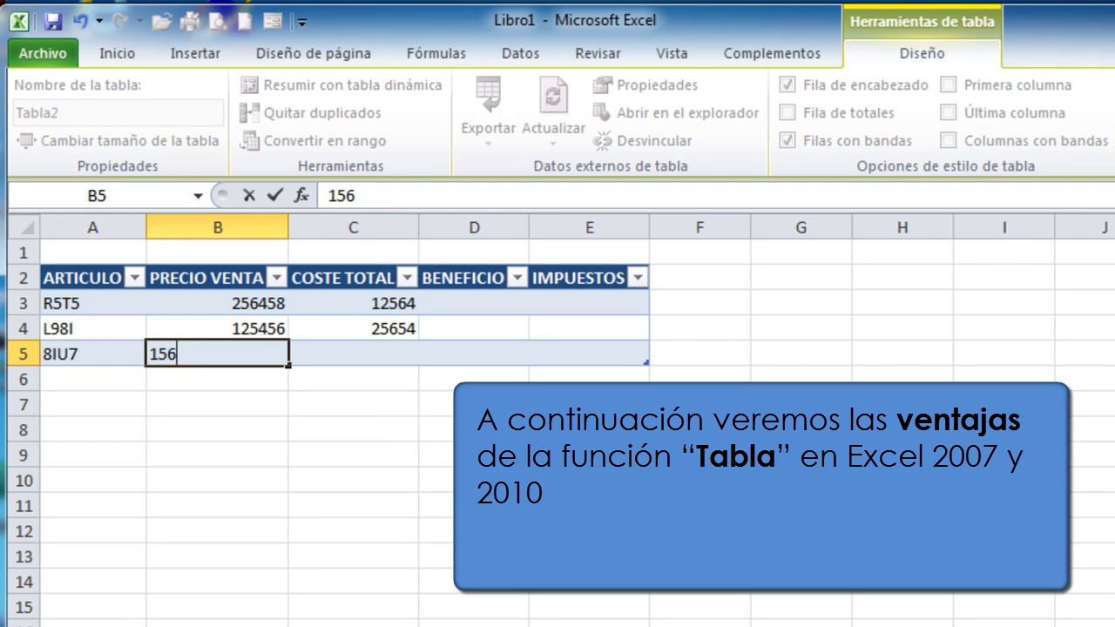
{"action": "key", "text": "Tab"}
{"action": "type", "text": "25"}
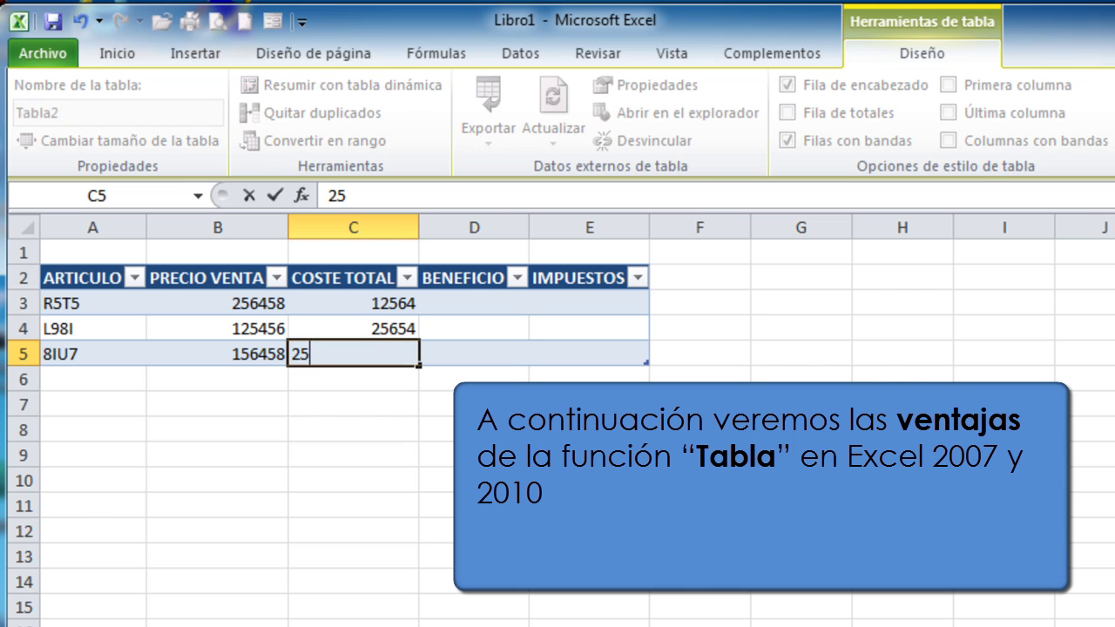
{"action": "type", "text": "412"}
{"action": "key", "text": "Tab"}
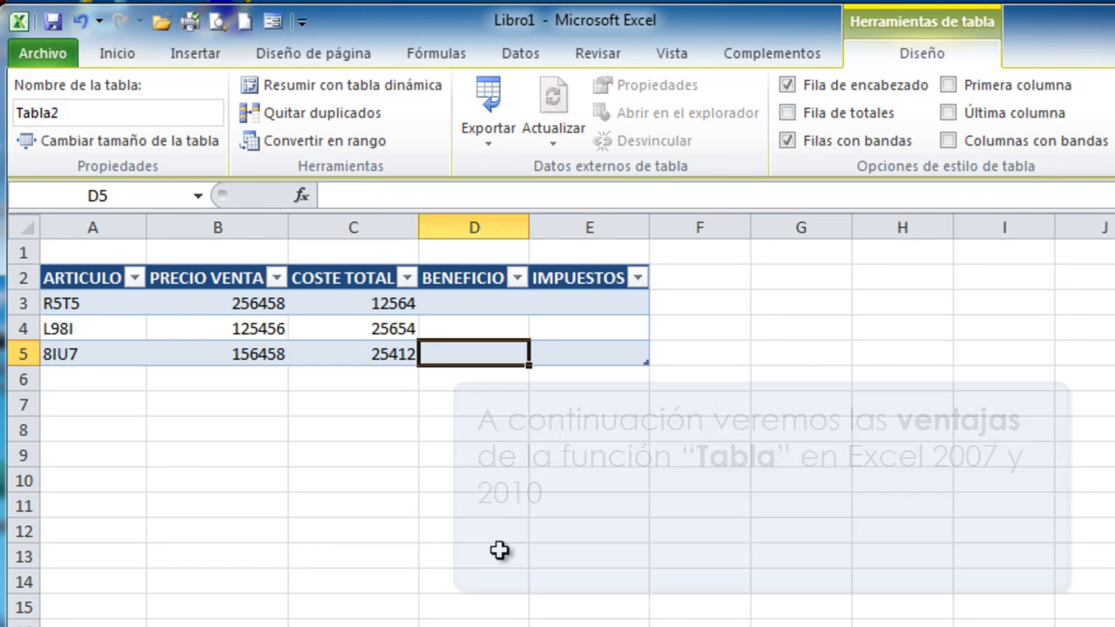
{"action": "key", "text": "Tab"}
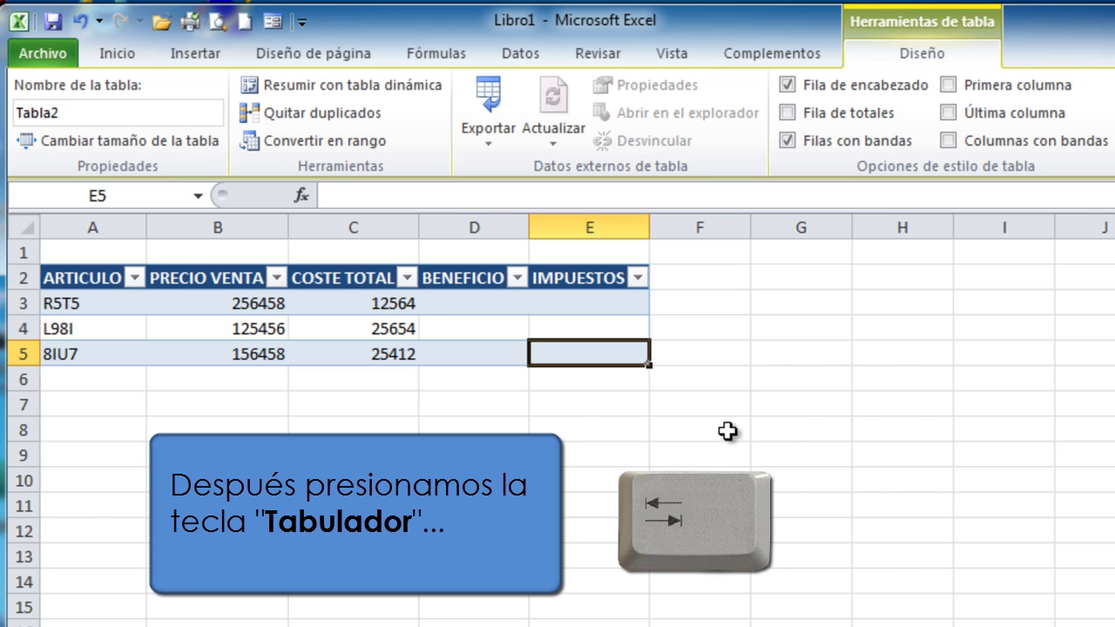
Add table rows for 8IJU (456125, cost 15458) and K8I9 (125879, cost 45269).
{"action": "key", "text": "Tab"}
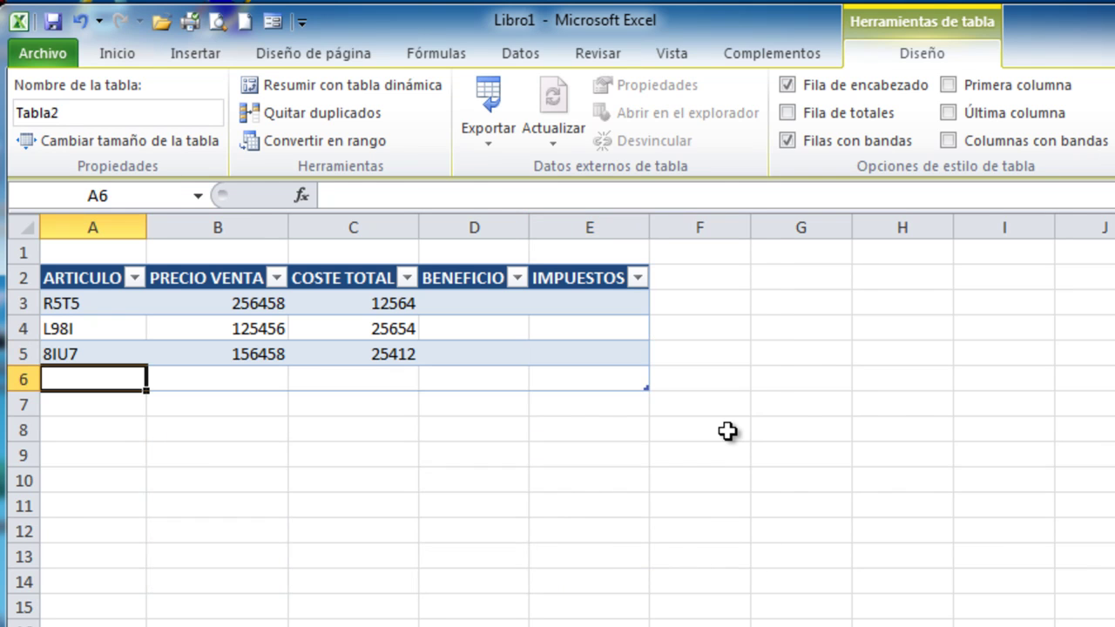
{"action": "type", "text": "8IJU"}
{"action": "key", "text": "Tab"}
{"action": "type", "text": "456125\t15458"}
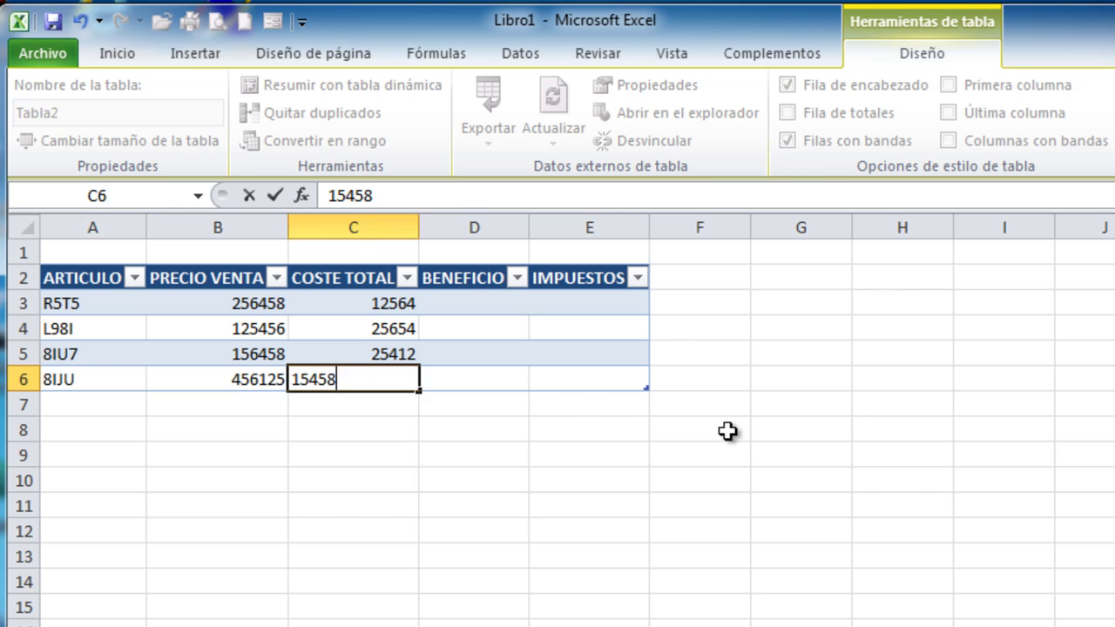
{"action": "key", "text": "Tab"}
{"action": "key", "text": "Tab"}
{"action": "key", "text": "Tab"}
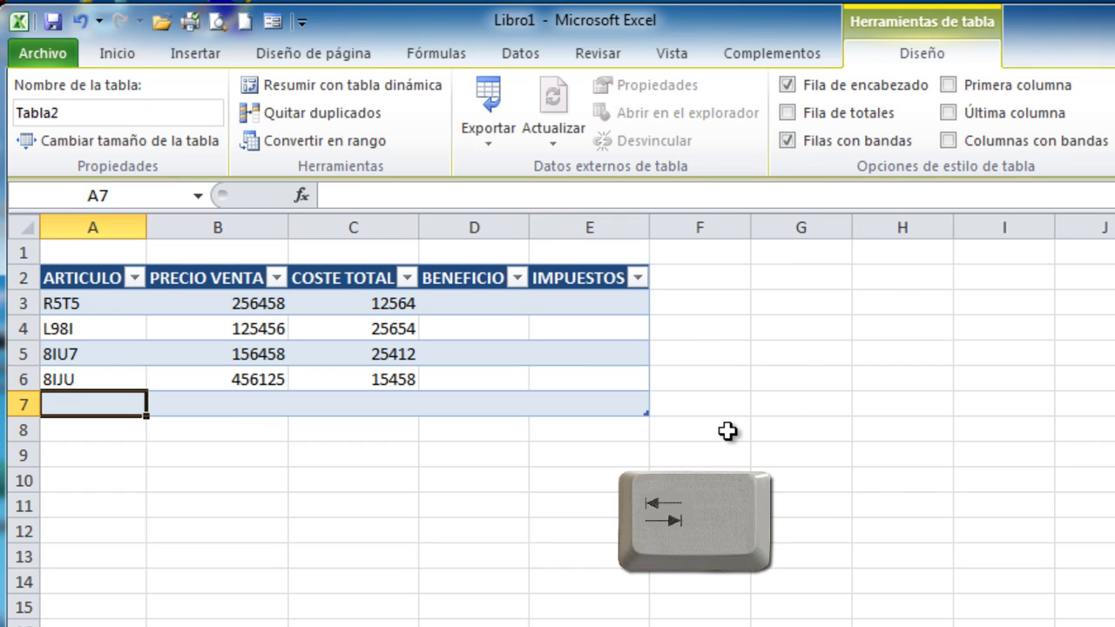
{"action": "type", "text": "K8I9"}
{"action": "key", "text": "Tab"}
{"action": "type", "text": "125879"}
{"action": "key", "text": "Tab"}
{"action": "type", "text": "45269"}
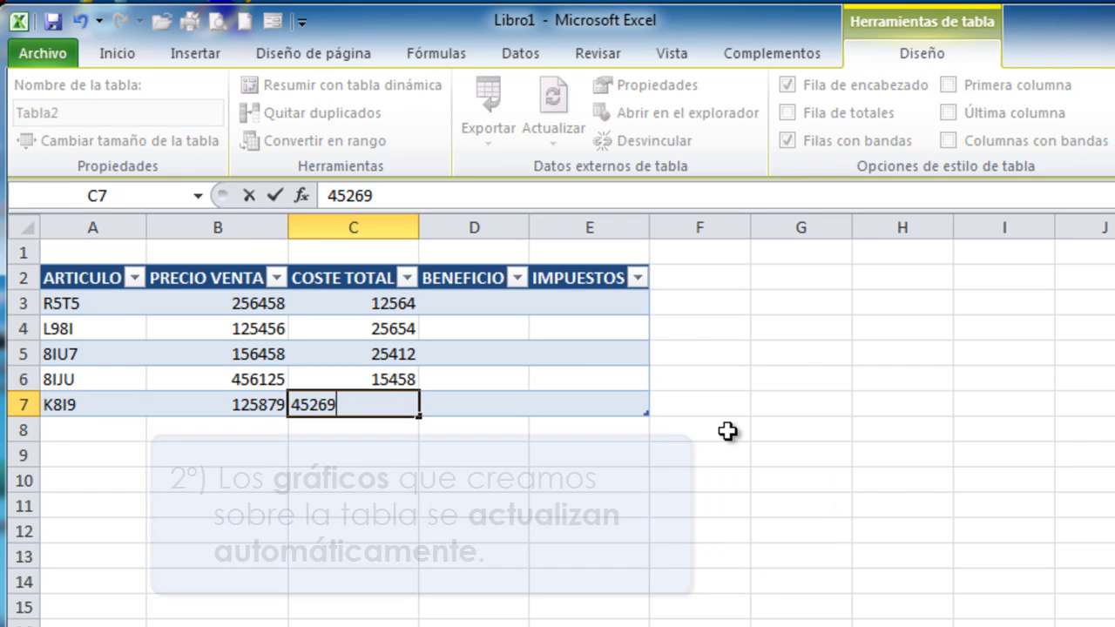
{"action": "key", "text": "Tab"}
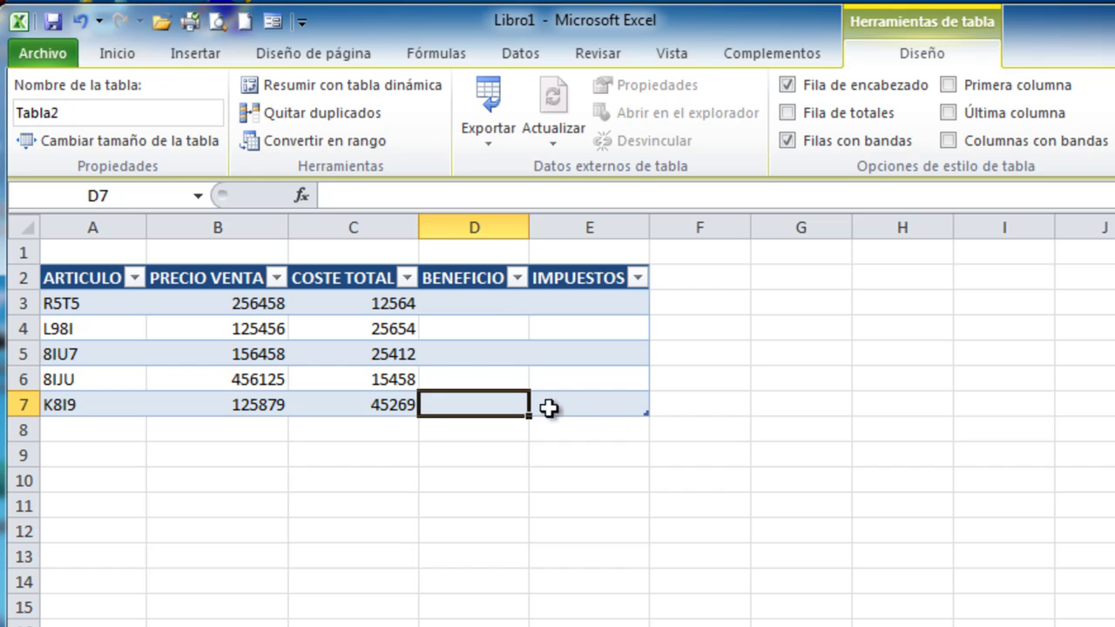
Insert a clustered 2-D column chart of the table and place it over columns D to I.
{"action": "left_click", "coordinate": [400, 354]}
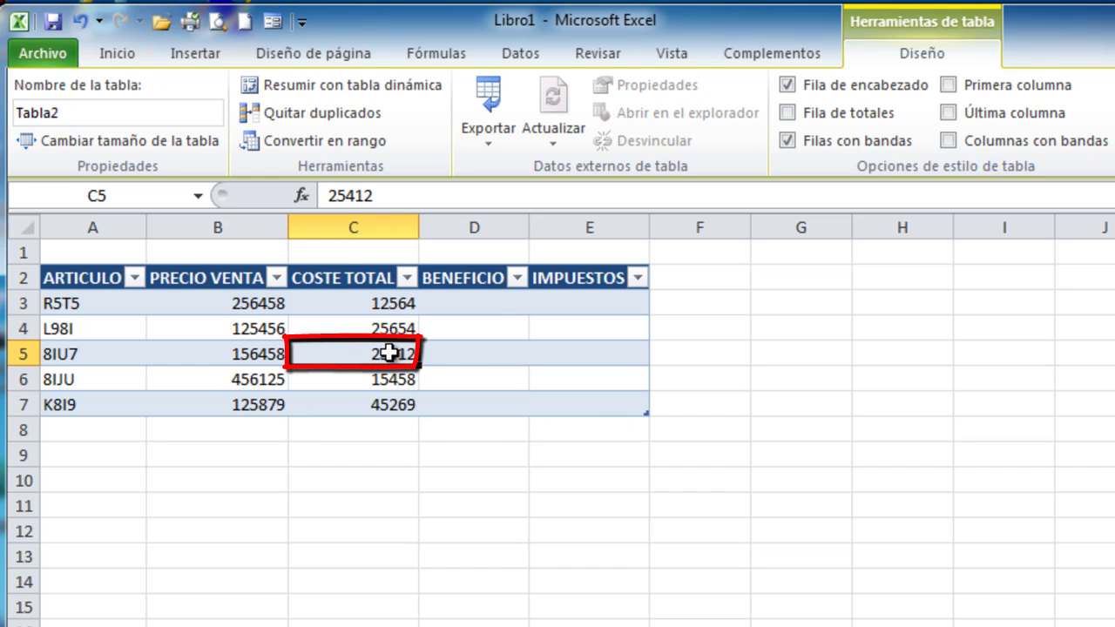
{"action": "left_click", "coordinate": [196, 62]}
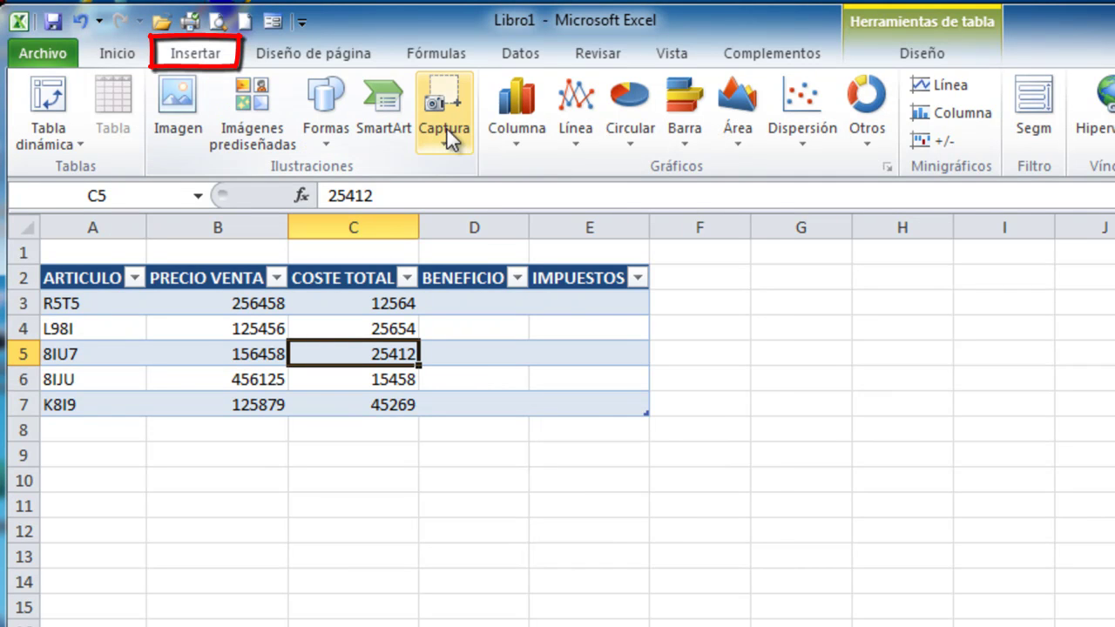
{"action": "left_click", "coordinate": [518, 139]}
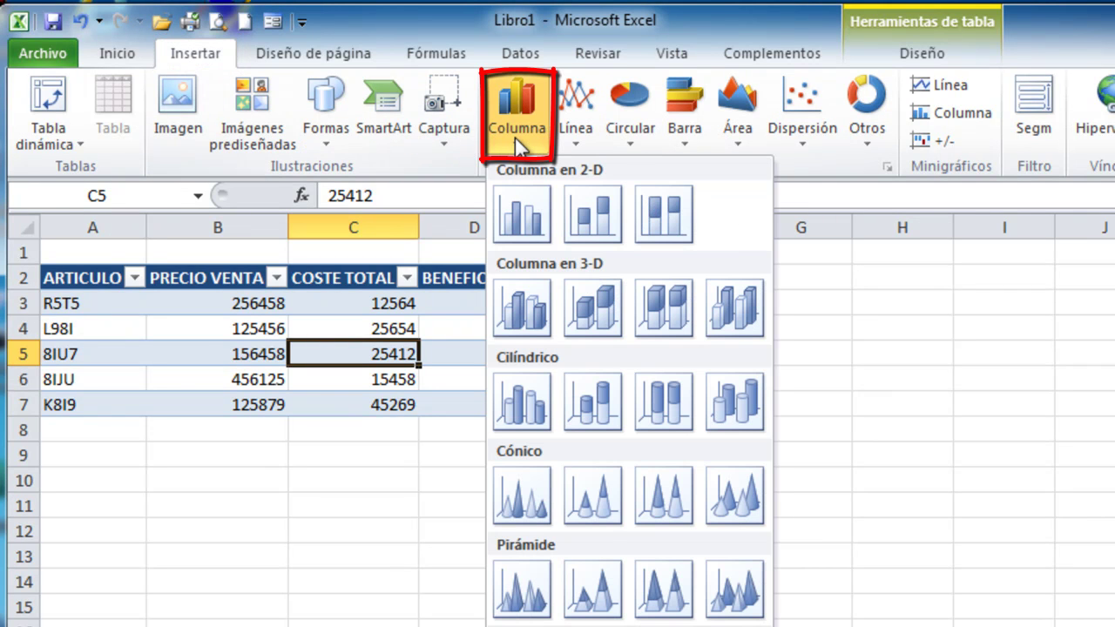
{"action": "left_click", "coordinate": [521, 209]}
{"action": "mouse_move", "coordinate": [694, 378]}
{"action": "left_mouse_down"}
{"action": "mouse_move", "coordinate": [752, 265]}
{"action": "mouse_move", "coordinate": [619, 252]}
{"action": "left_mouse_up"}
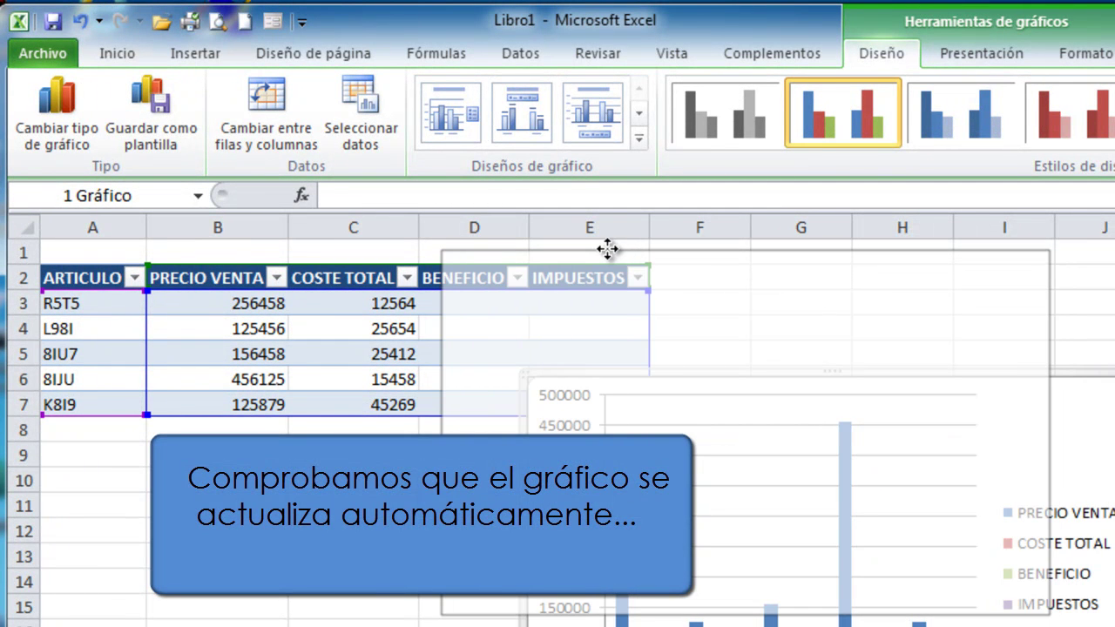
{"action": "mouse_move", "coordinate": [619, 252]}
{"action": "left_mouse_down"}
{"action": "mouse_move", "coordinate": [608, 254]}
{"action": "mouse_move", "coordinate": [647, 256]}
{"action": "left_mouse_up"}
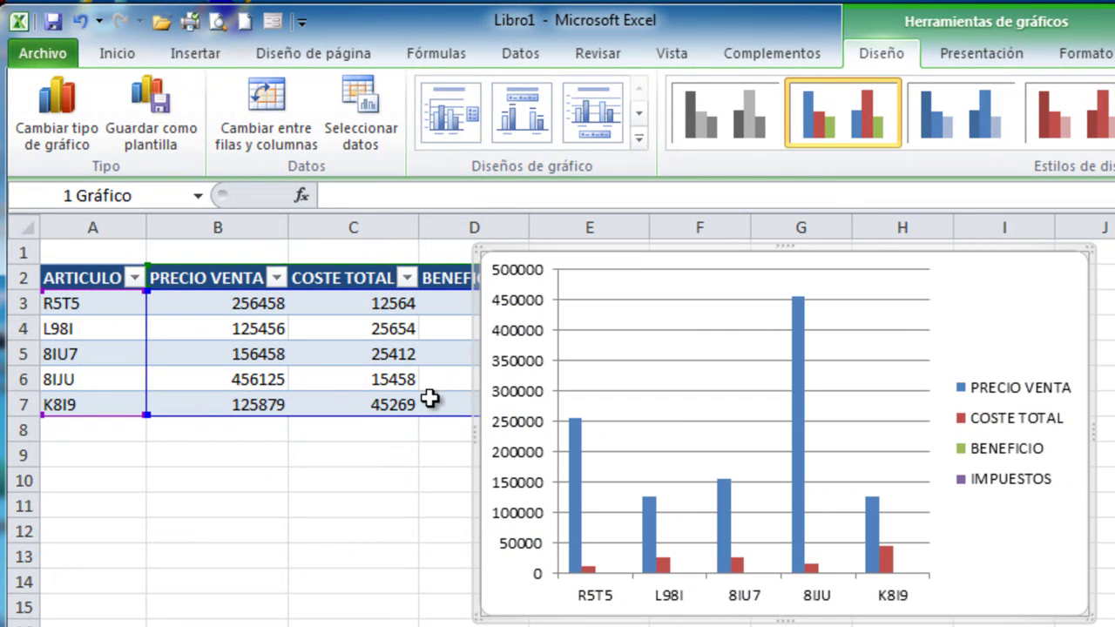
Extend the table with a new row for article 99JU.
{"action": "left_click", "coordinate": [433, 406]}
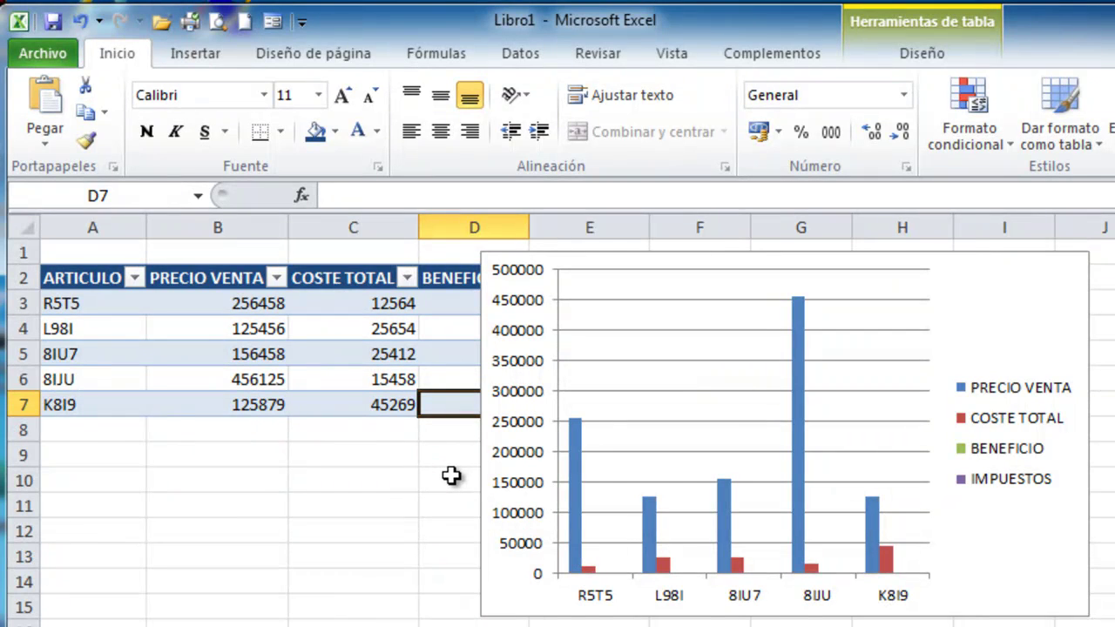
{"action": "key", "text": "Tab"}
{"action": "key", "text": "Tab"}
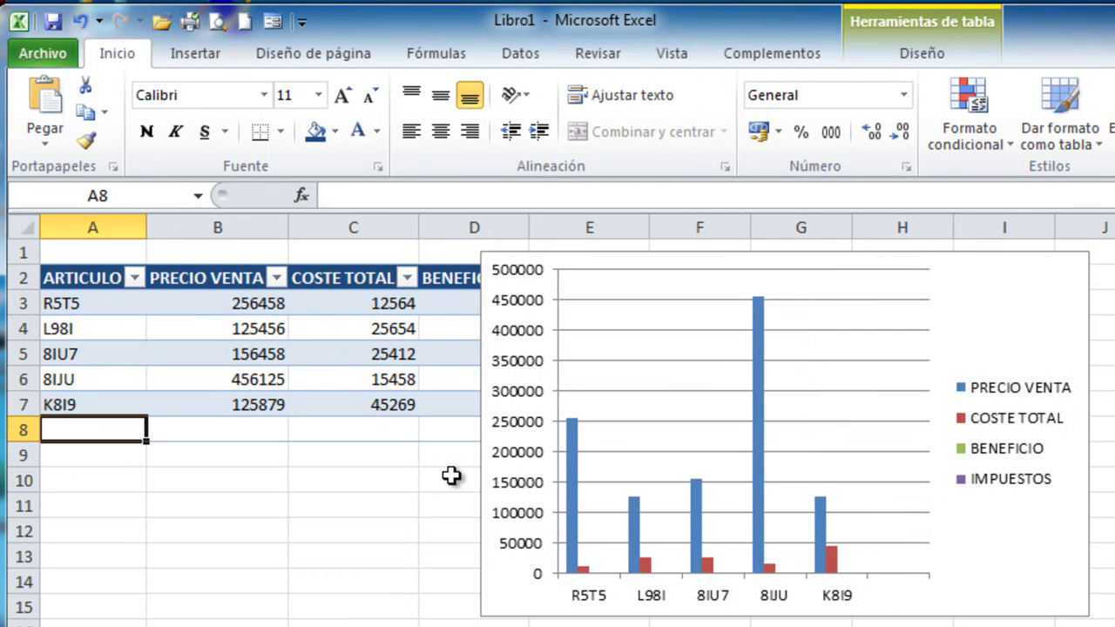
{"action": "type", "text": "99JU"}
Fill in the price 456878 and cost 12 for the 99JU row.
{"action": "key", "text": "Tab"}
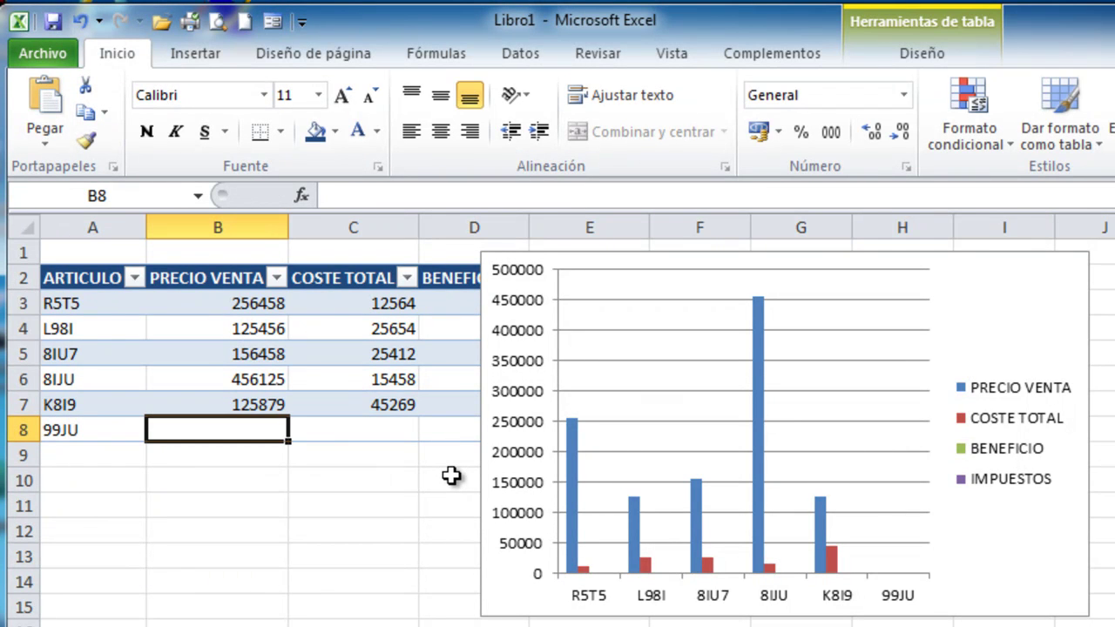
{"action": "type", "text": "456878"}
{"action": "key", "text": "Tab"}
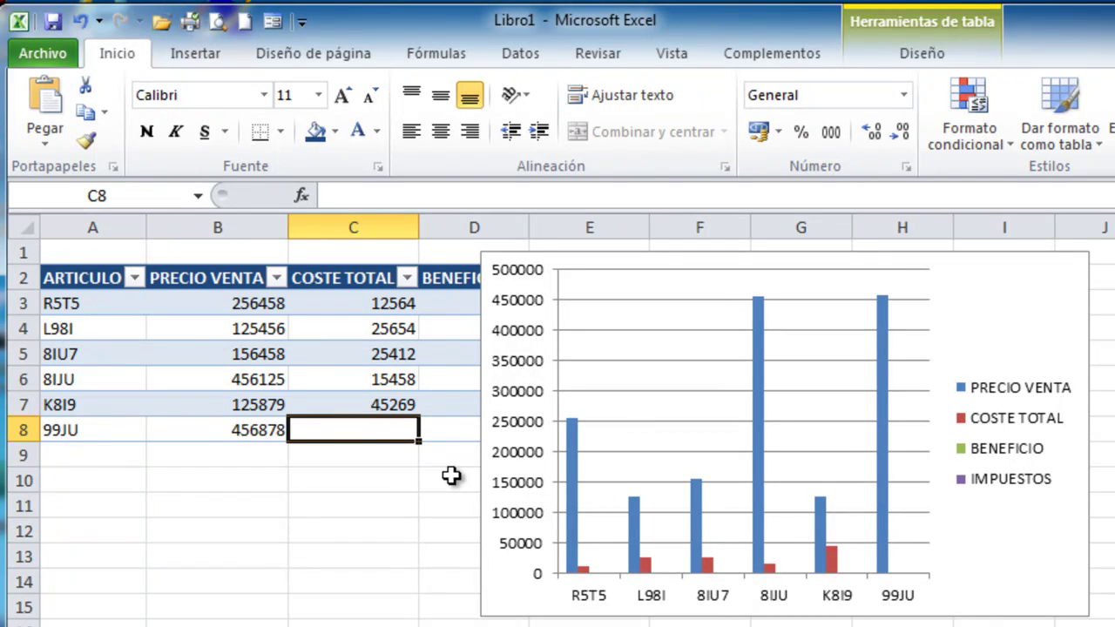
{"action": "type", "text": "12564"}
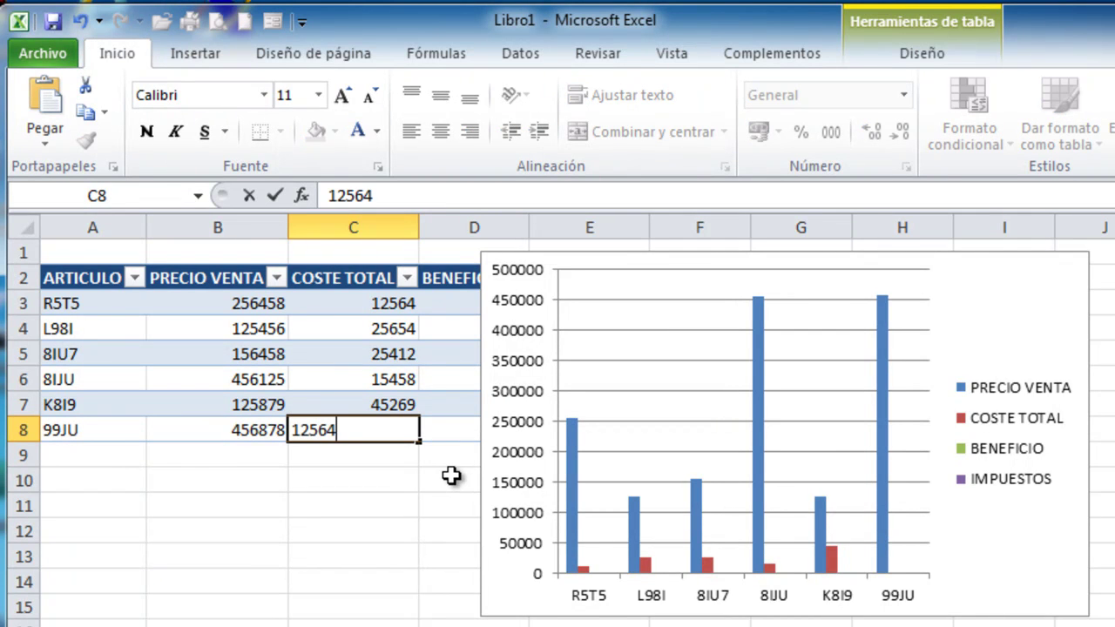
{"action": "key", "text": "Tab"}
{"action": "key", "text": "Tab"}
{"action": "key", "text": "Tab"}
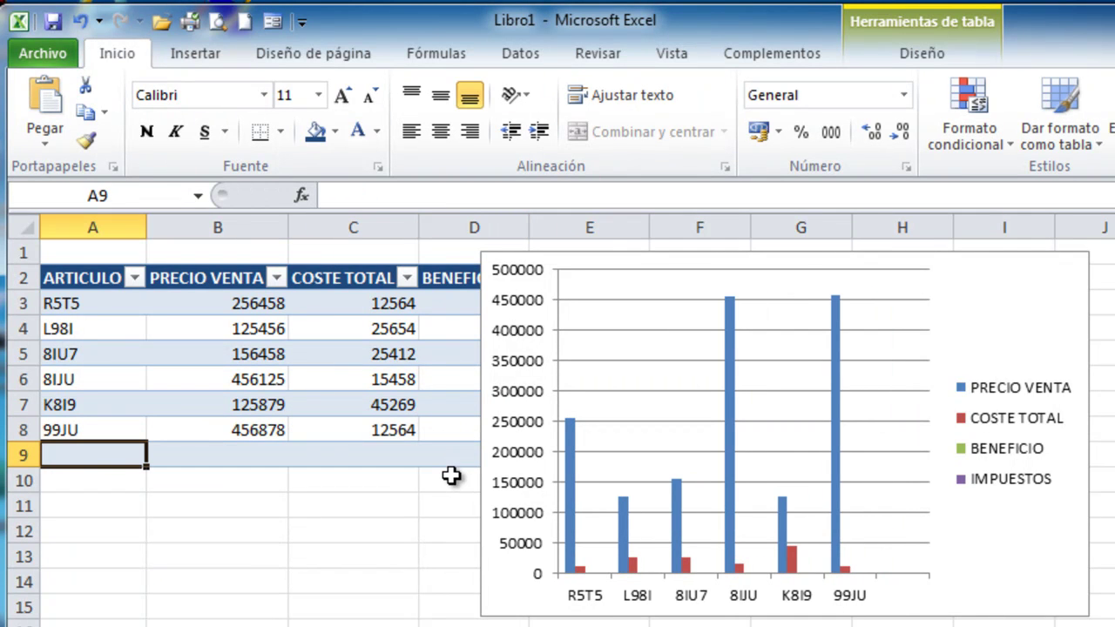
Add product 67HY with sale price 325654 and total cost 26548.
{"action": "type", "text": "67H"}
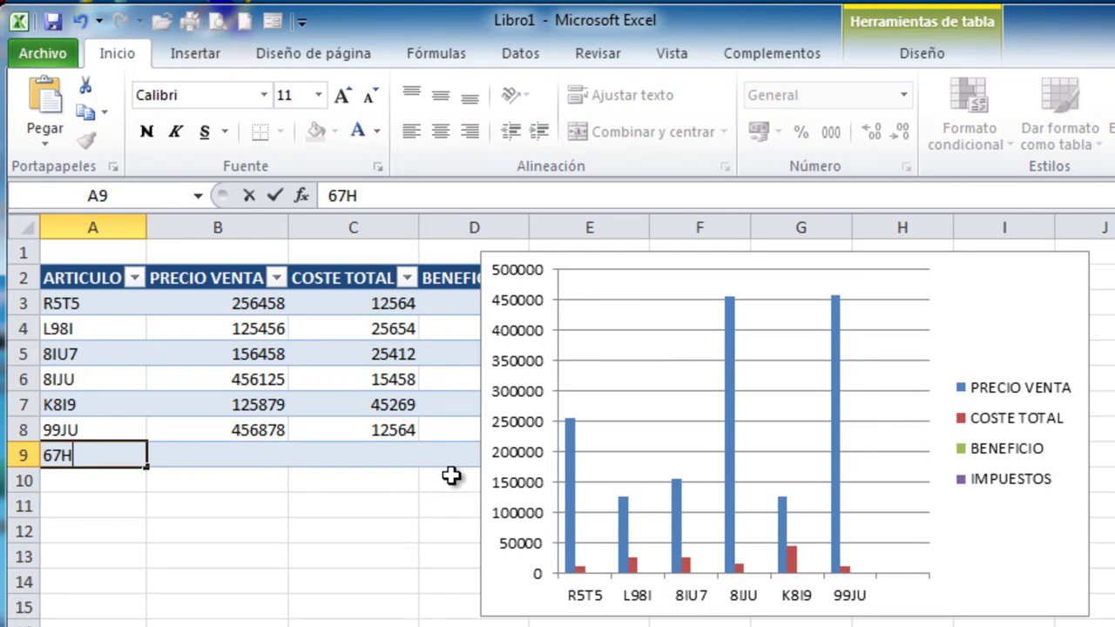
{"action": "type", "text": "Y"}
{"action": "key", "text": "Tab"}
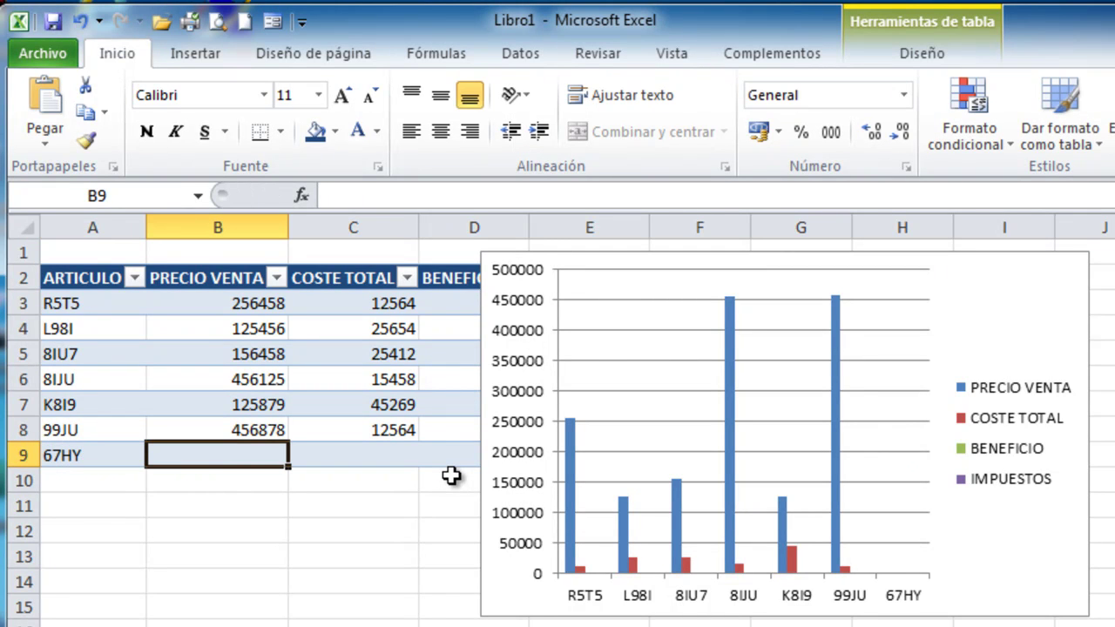
{"action": "type", "text": "325654"}
{"action": "key", "text": "Tab"}
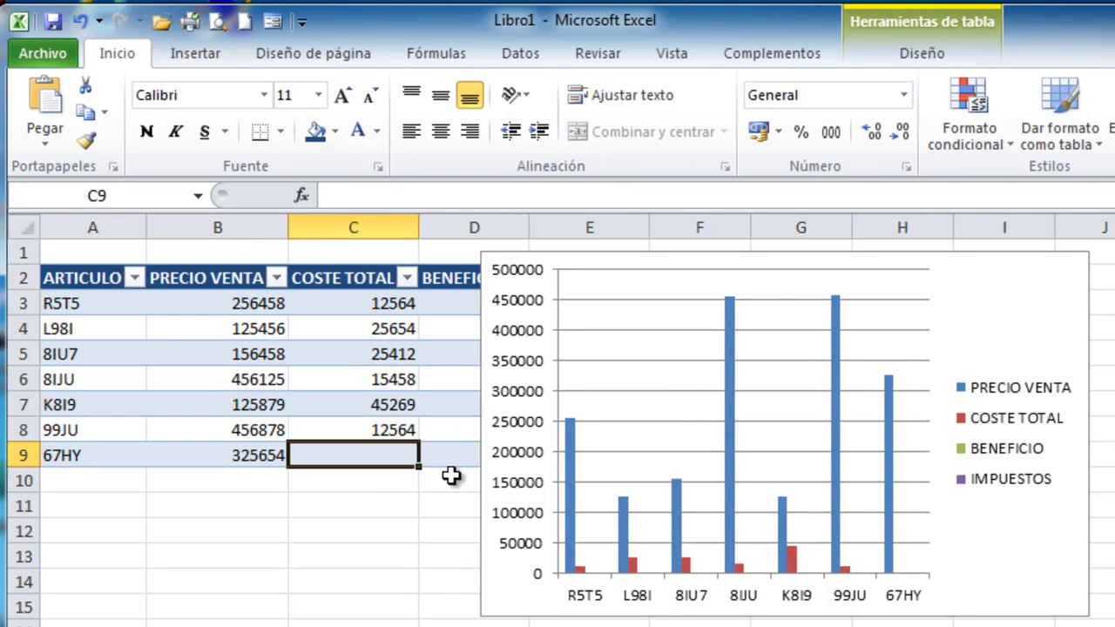
{"action": "type", "text": "26548"}
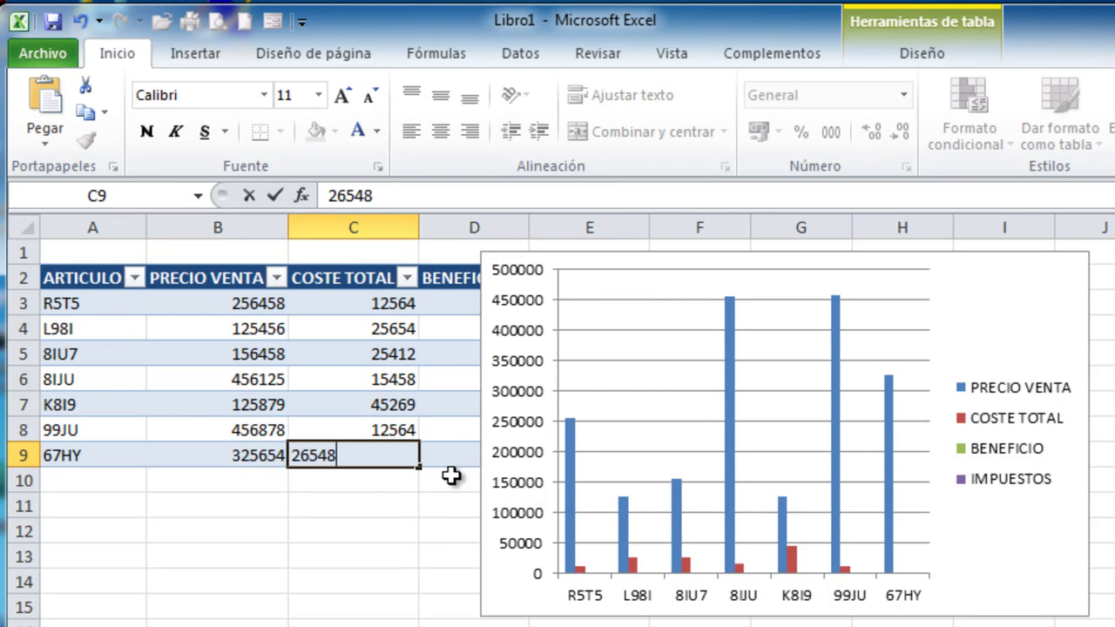
{"action": "key", "text": "Tab"}
{"action": "key", "text": "Tab"}
{"action": "key", "text": "Tab"}
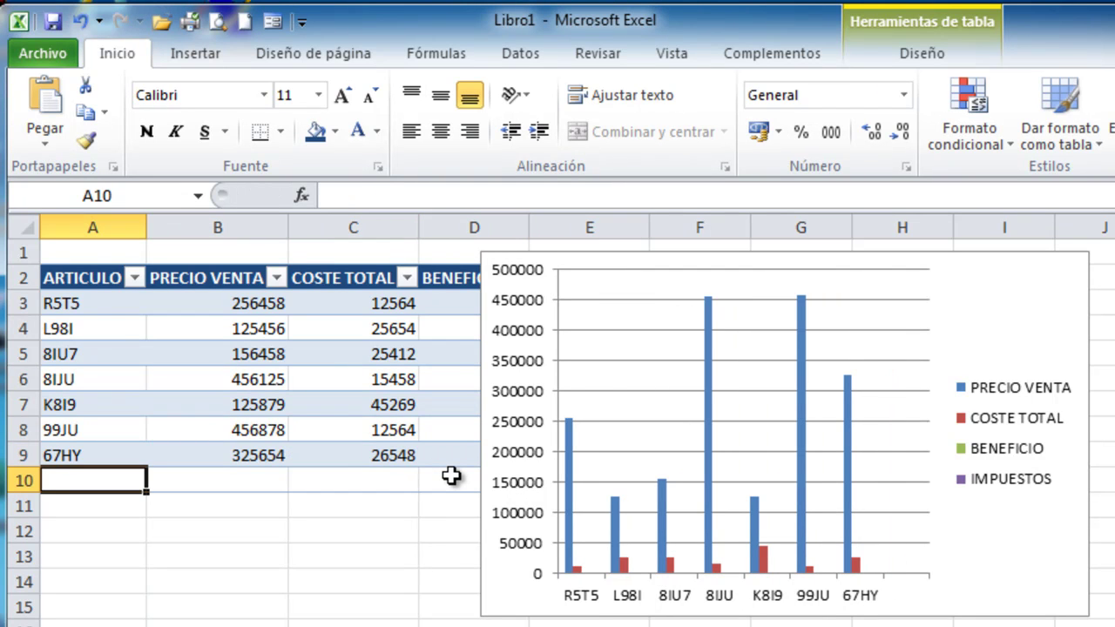
Add product PP09 with sale price 658944 and total cost 54872.
{"action": "type", "text": "PP09"}
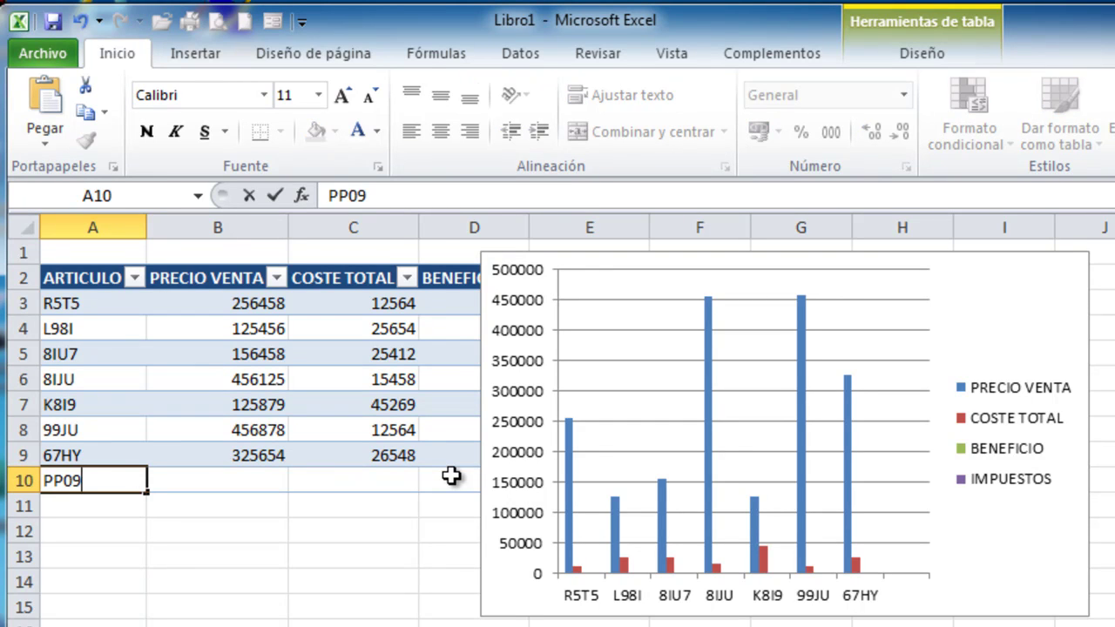
{"action": "key", "text": "Tab"}
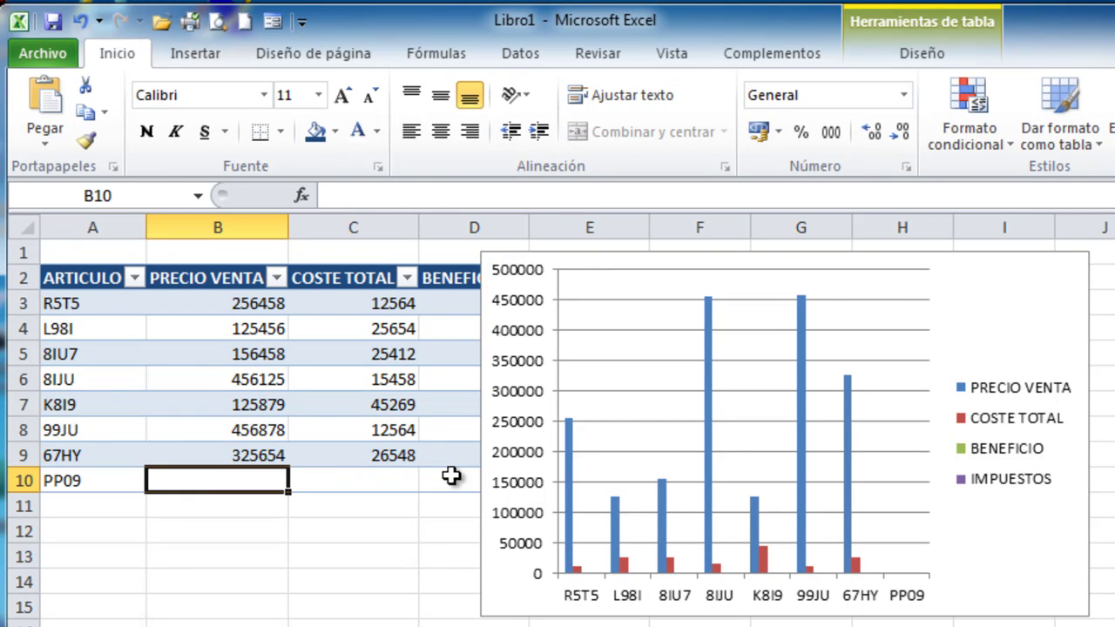
{"action": "type", "text": "658944"}
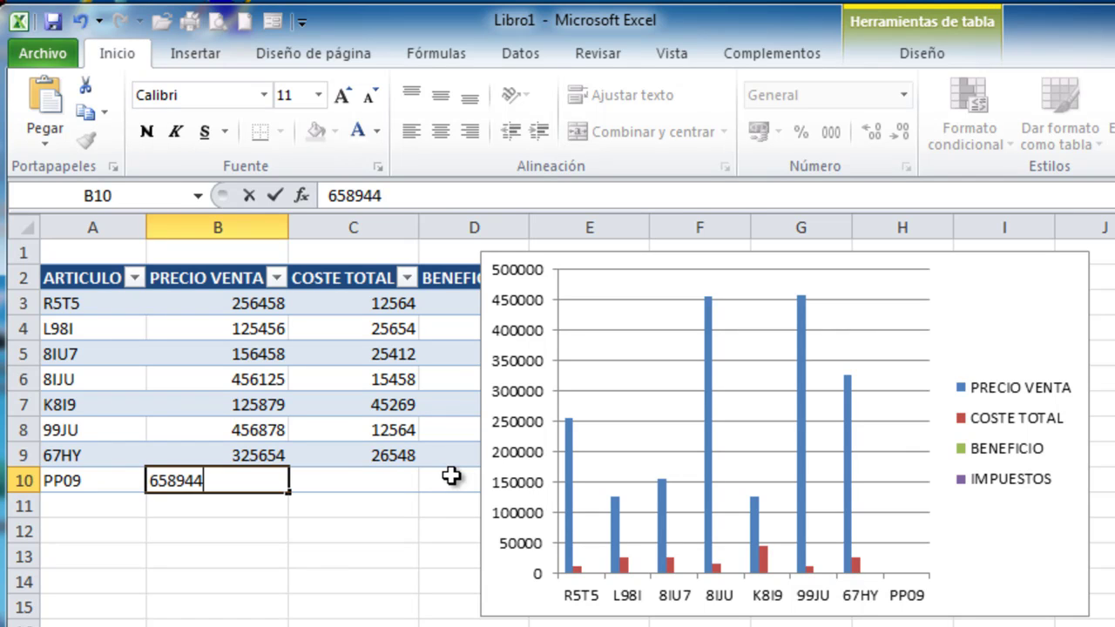
{"action": "key", "text": "Tab"}
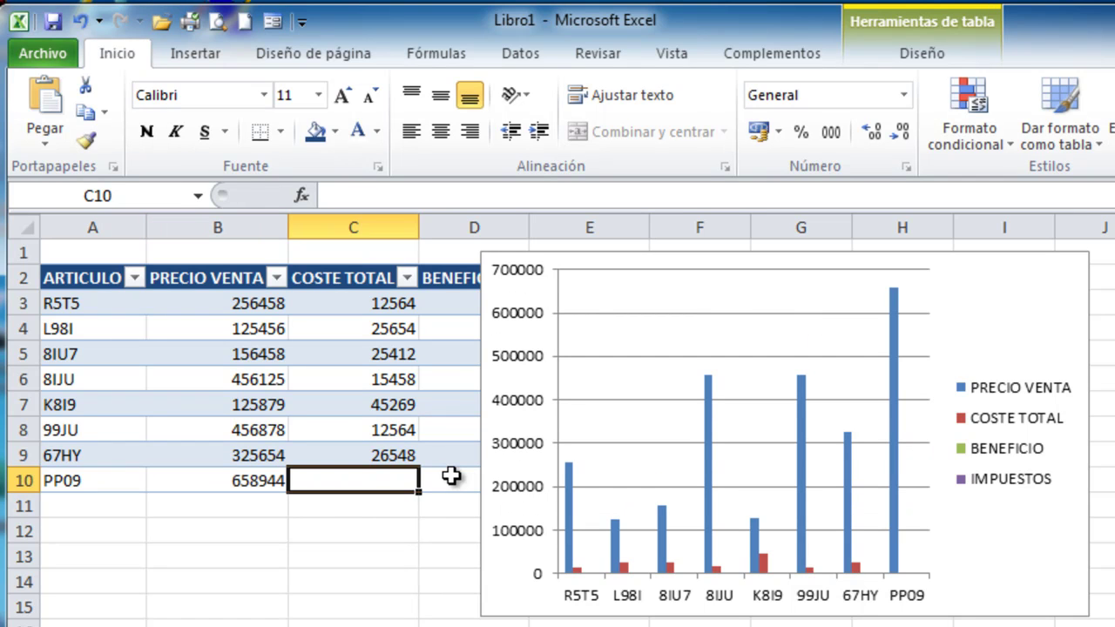
{"action": "type", "text": "54872"}
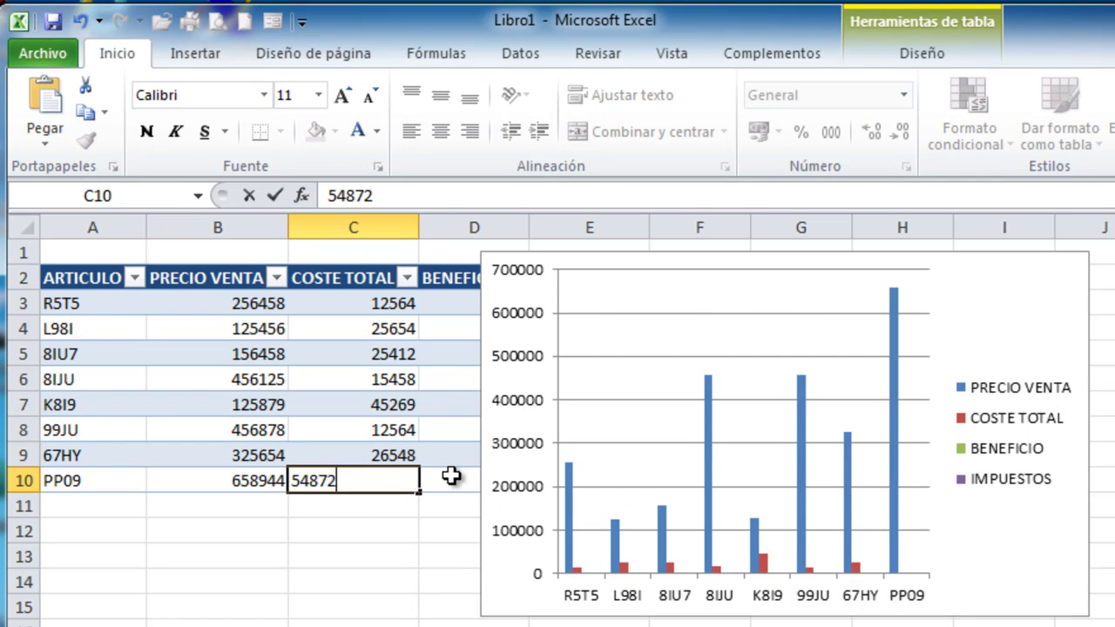
{"action": "key", "text": "Tab"}
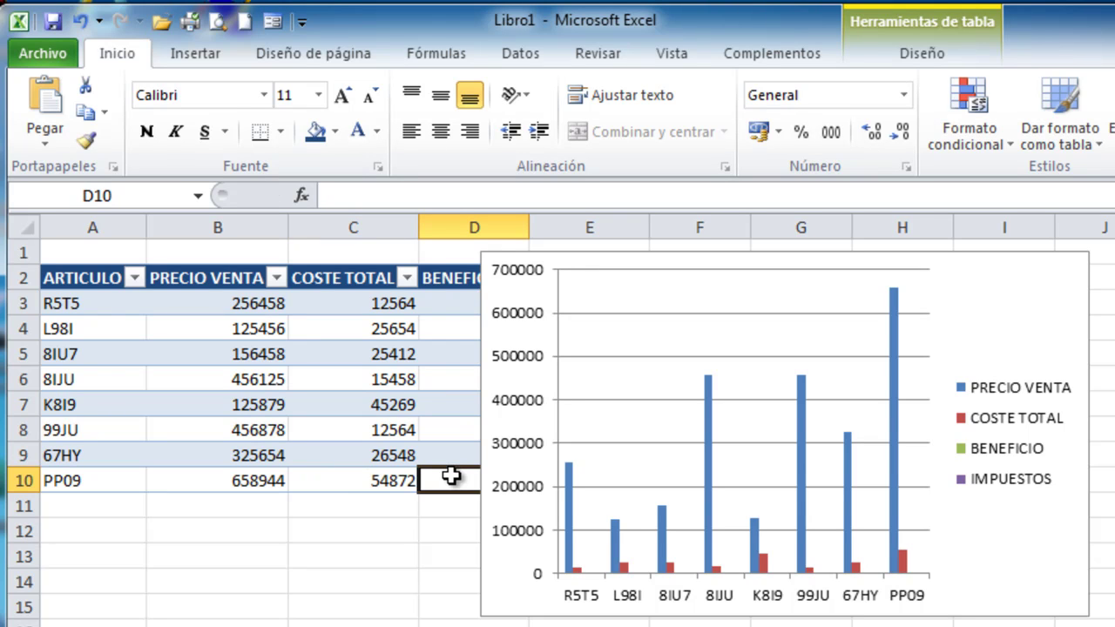
{"action": "left_click", "coordinate": [484, 490]}
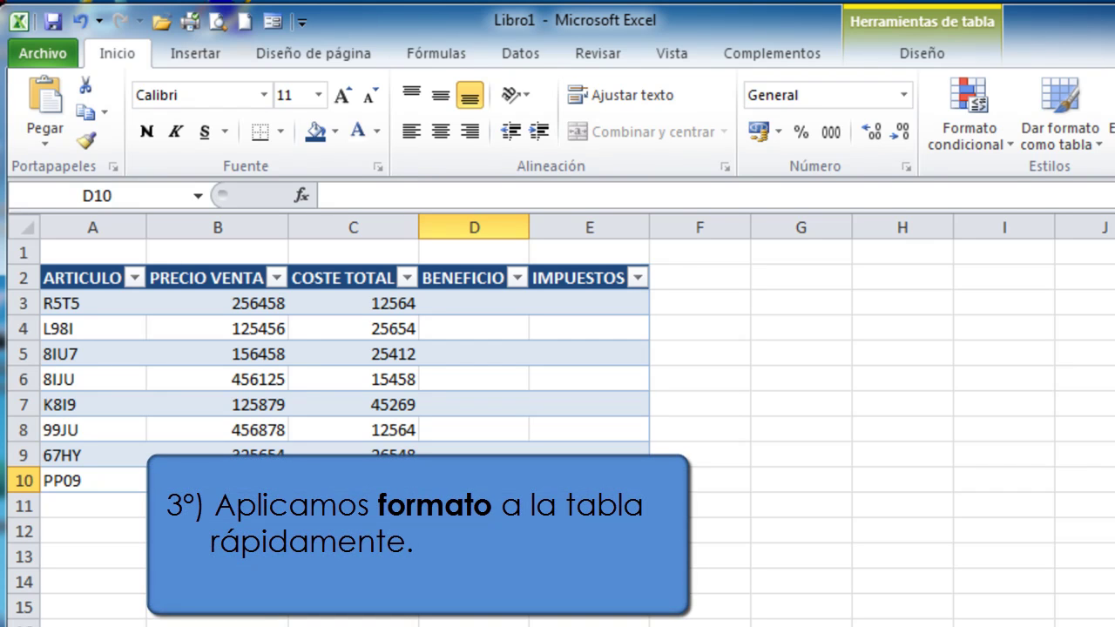
Apply a table style with grey banded rows from the Diseño table styles gallery.
{"action": "left_click", "coordinate": [394, 380]}
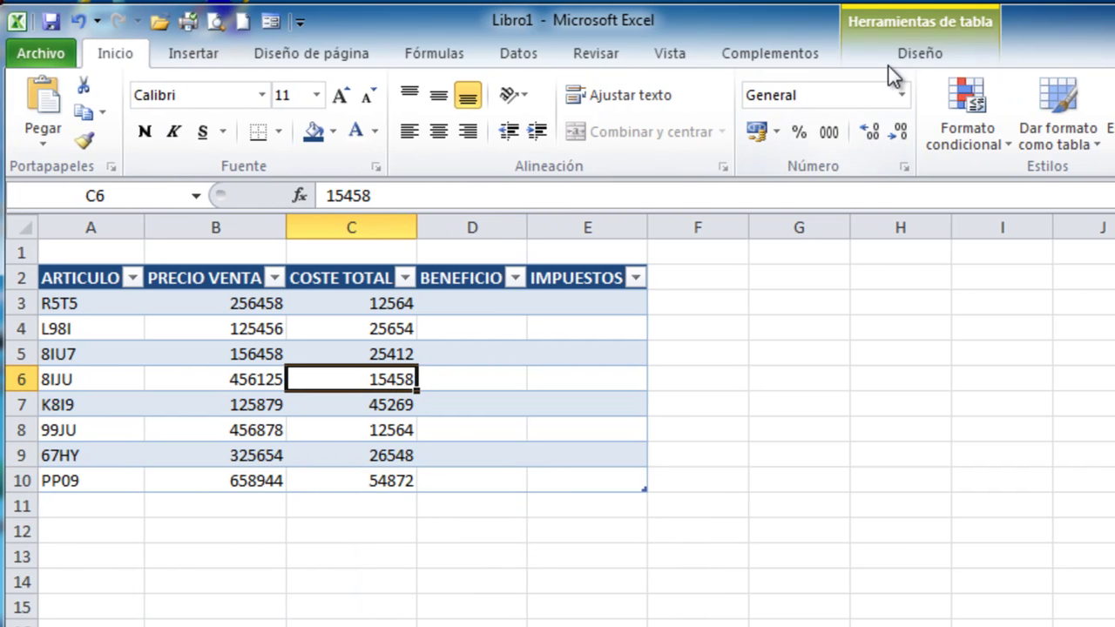
{"action": "left_click", "coordinate": [909, 58]}
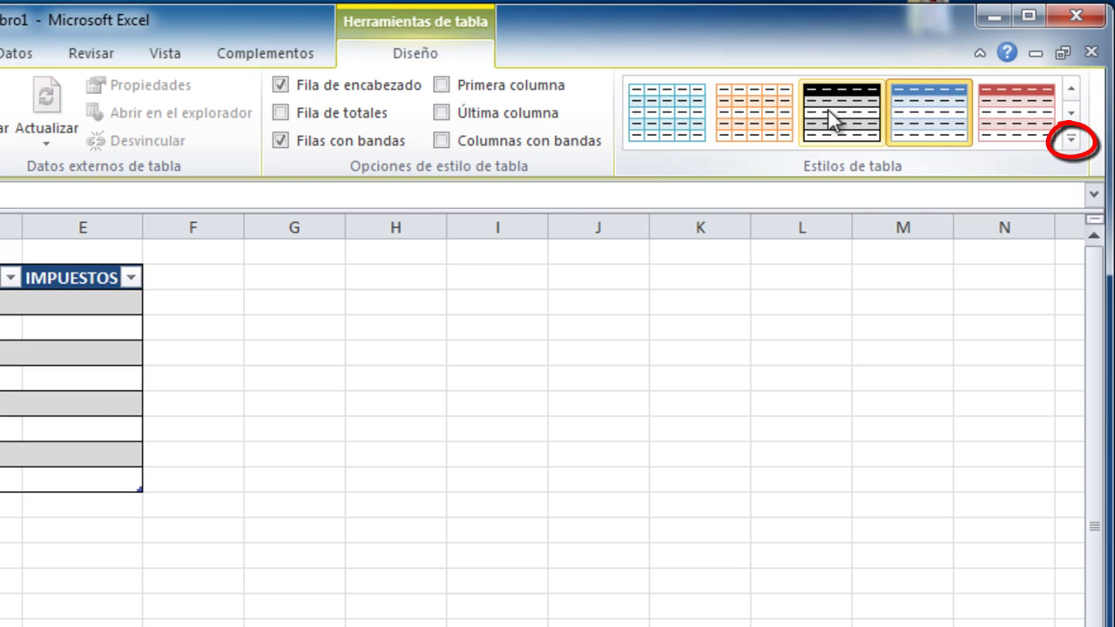
{"action": "left_click", "coordinate": [1071, 140]}
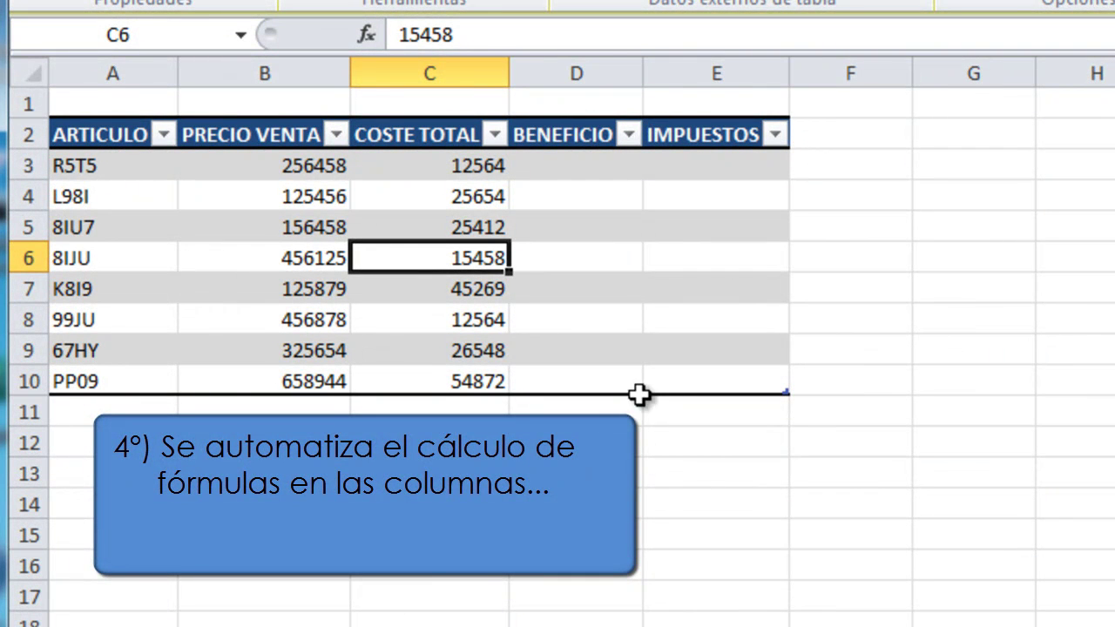
Enter =[@[PRECIO VENTA]]-[@[COSTE TOTAL]] in D6 so BENEFICIO fills for all products.
{"action": "left_click", "coordinate": [615, 256]}
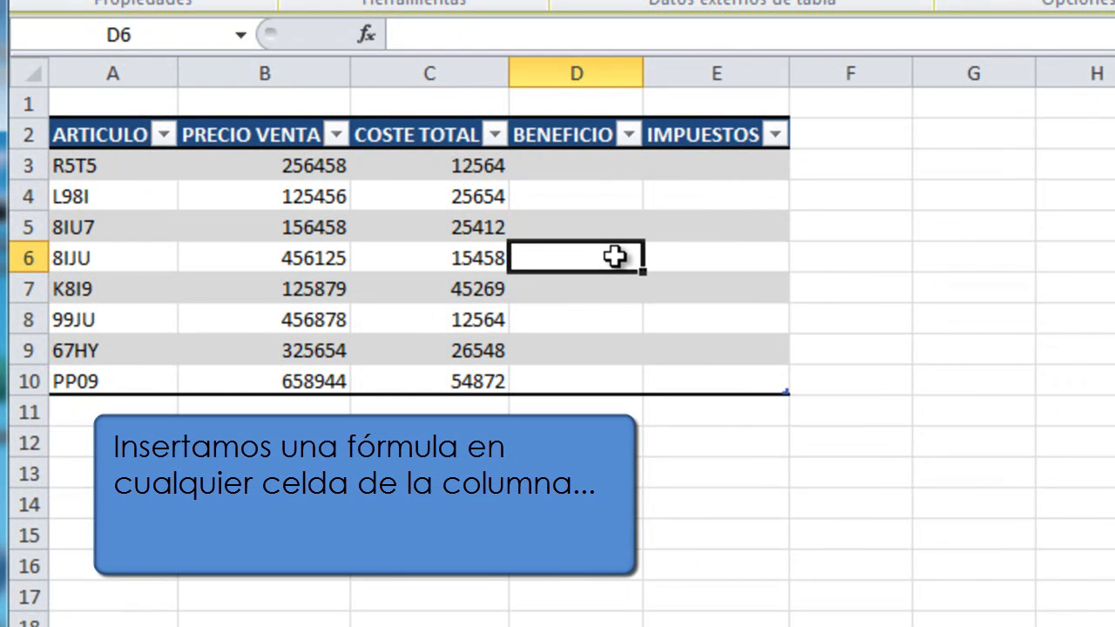
{"action": "type", "text": "="}
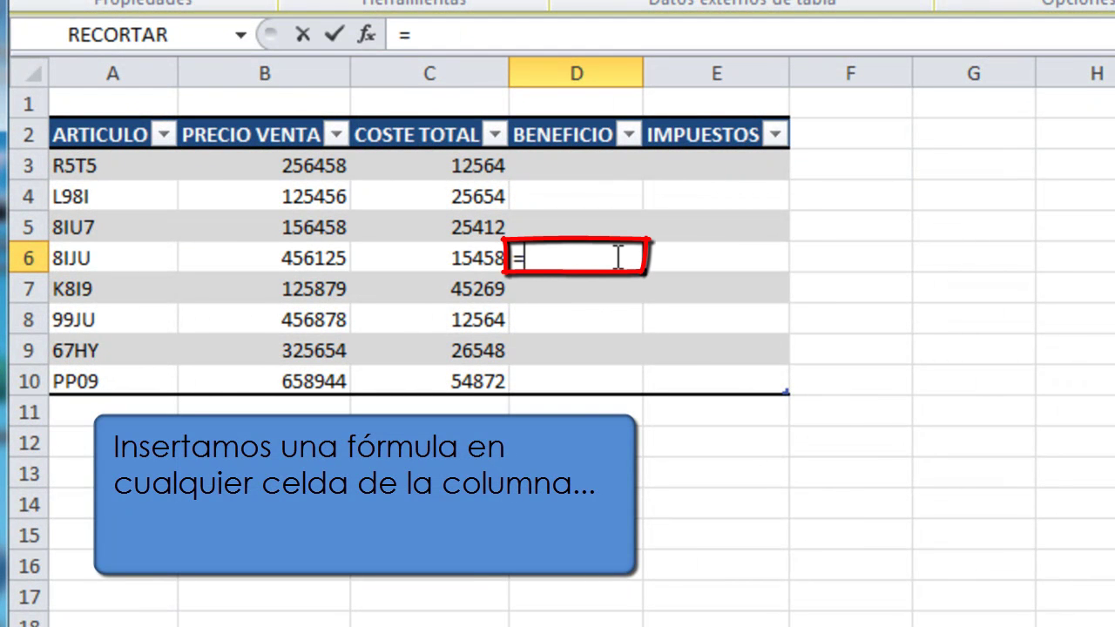
{"action": "left_click", "coordinate": [311, 262]}
{"action": "type", "text": "-"}
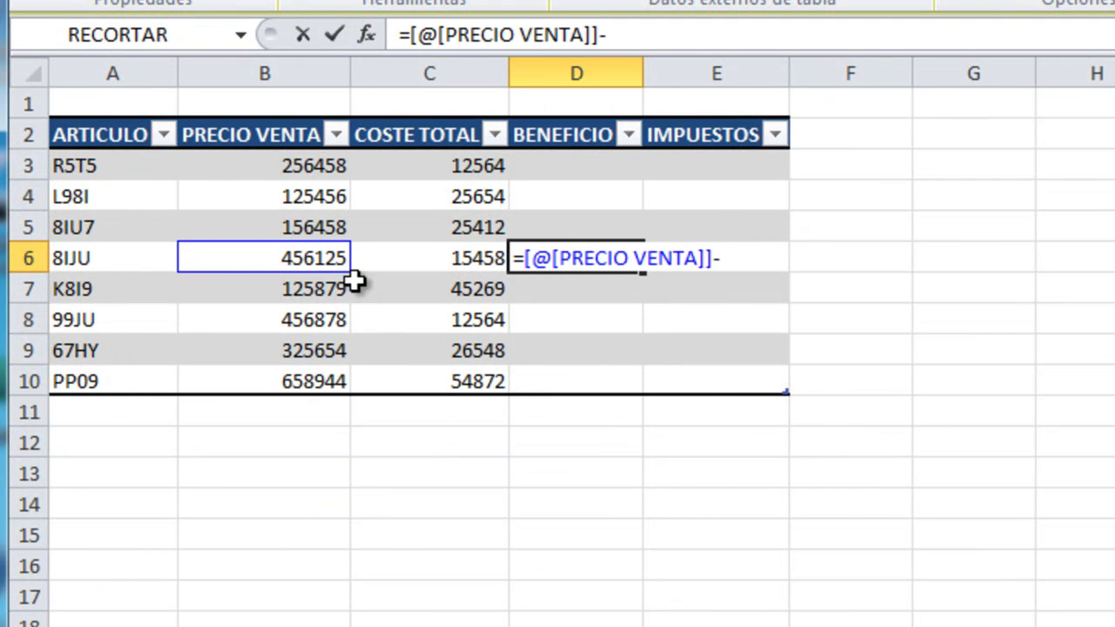
{"action": "left_click", "coordinate": [432, 254]}
{"action": "key", "text": "Return"}
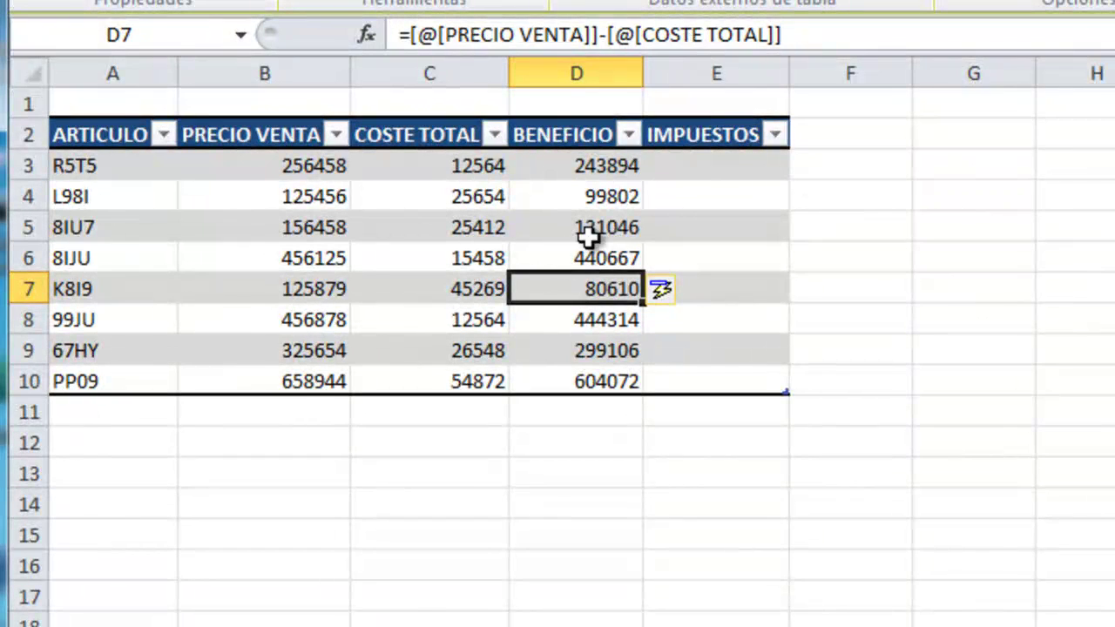
{"action": "left_click", "coordinate": [727, 229]}
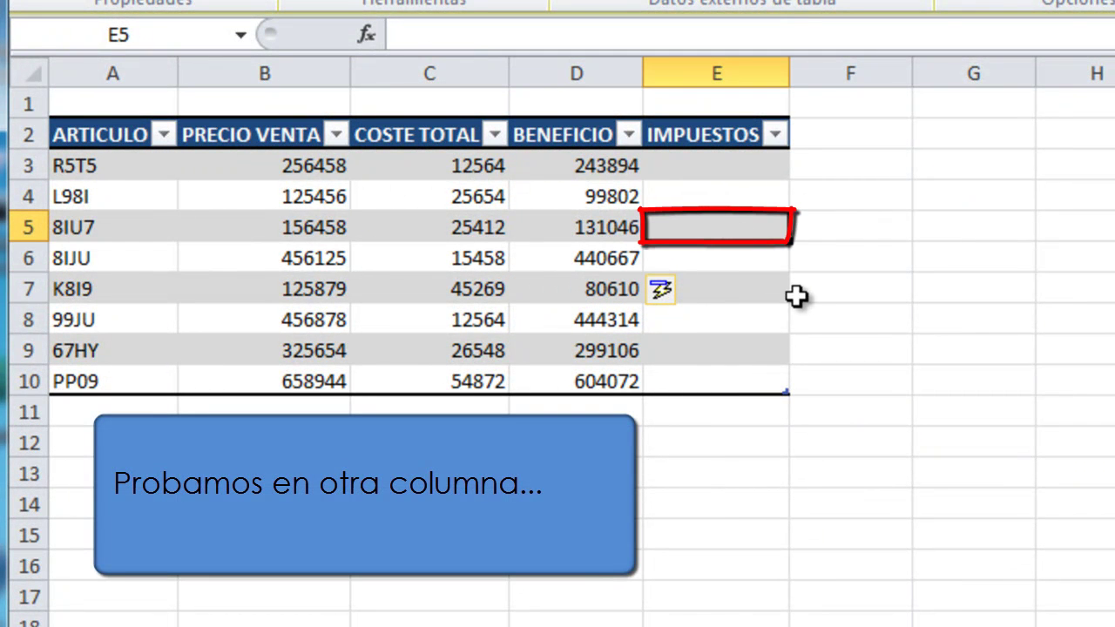
{"action": "type", "text": "="}
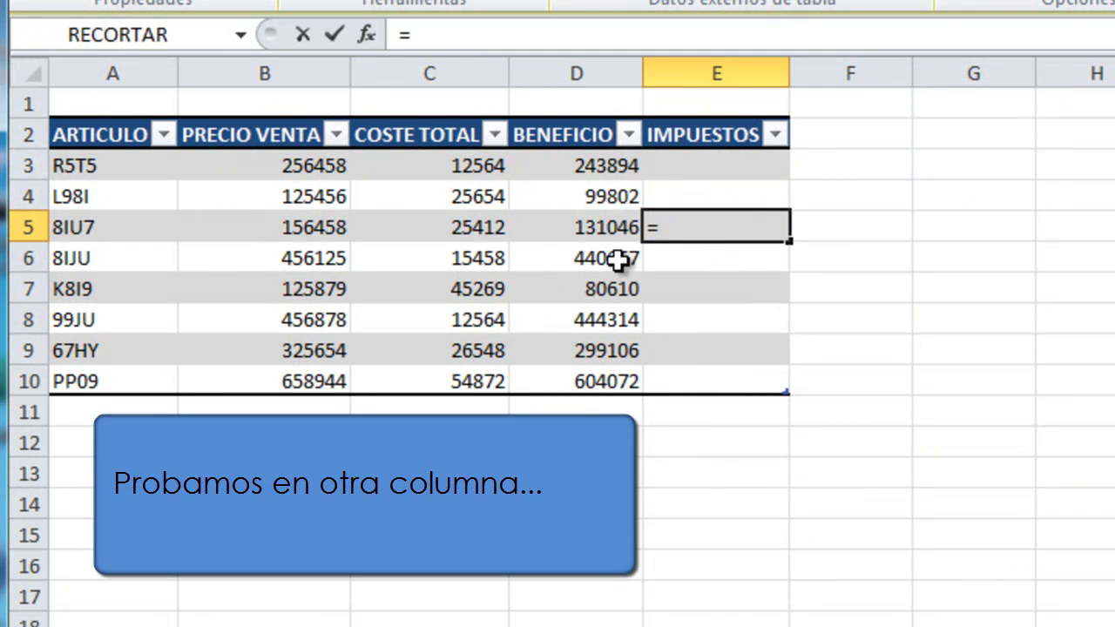
{"action": "left_click", "coordinate": [585, 227]}
{"action": "type", "text": "*0,"}
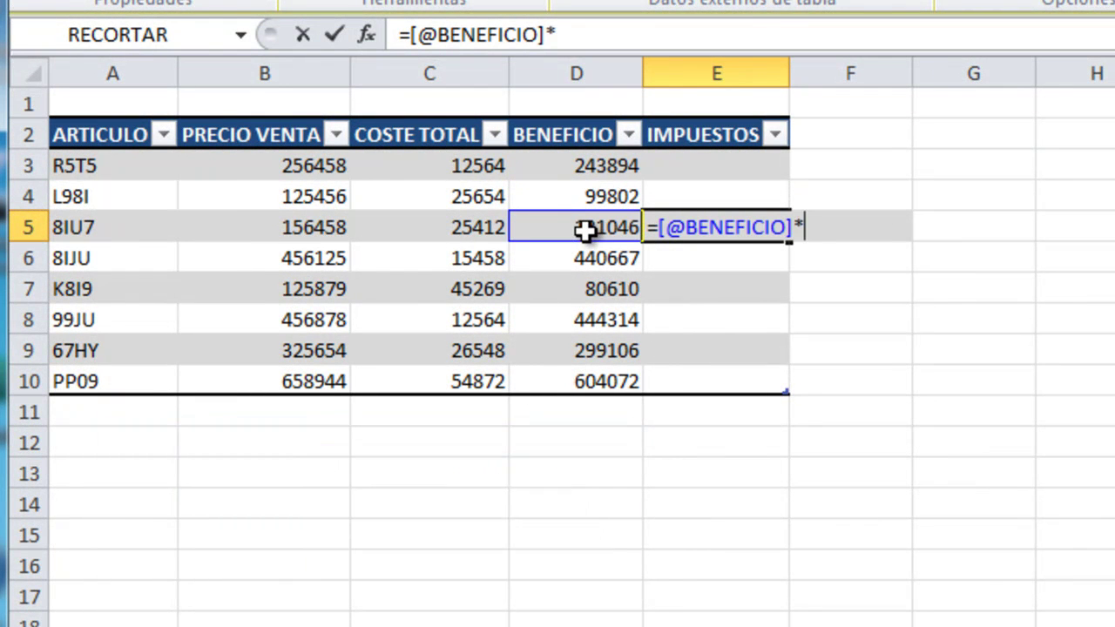
{"action": "type", "text": "21"}
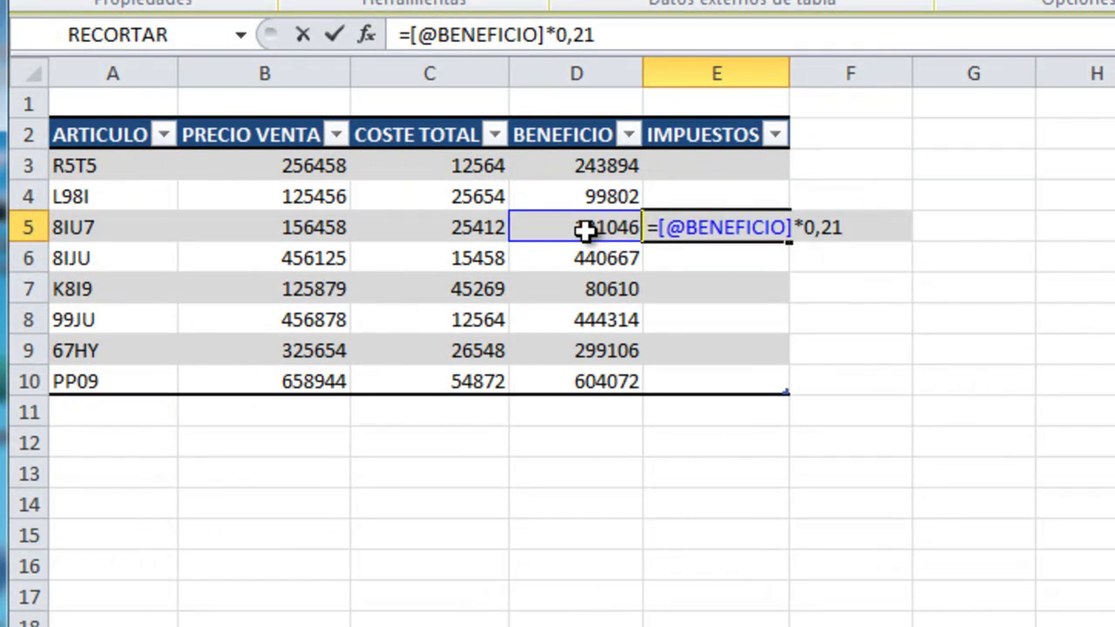
{"action": "key", "text": "Return"}
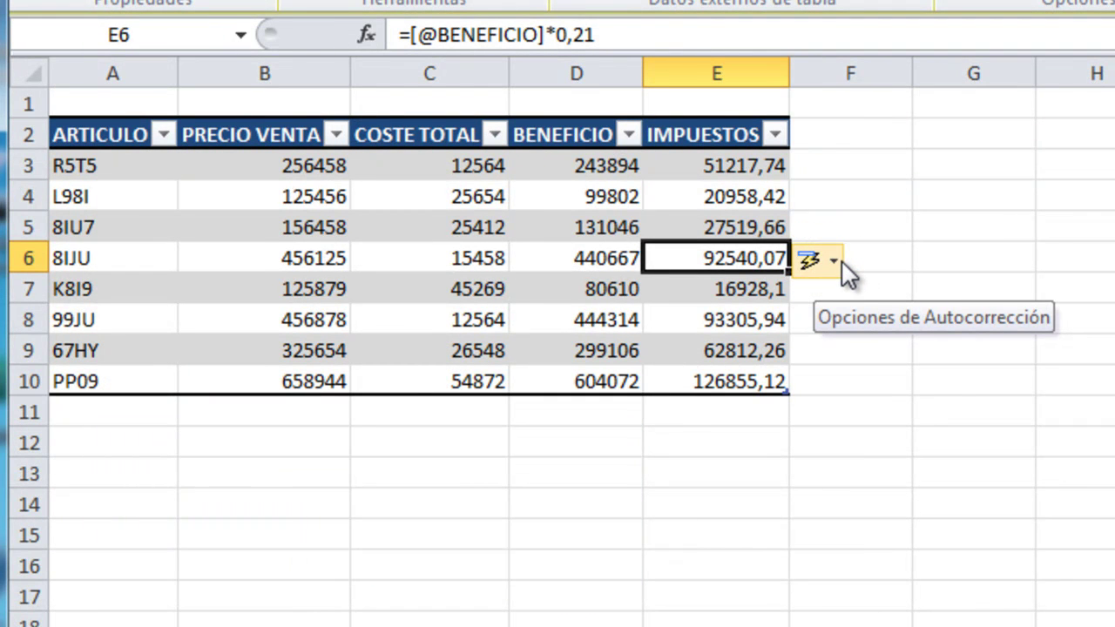
{"action": "left_click", "coordinate": [841, 262]}
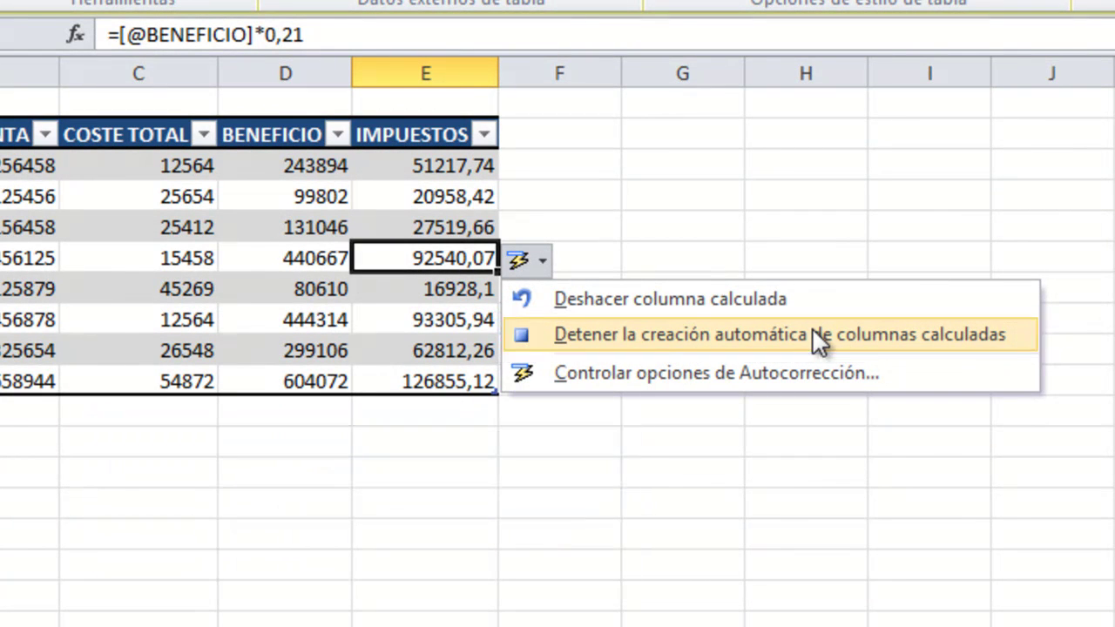
{"action": "left_click", "coordinate": [838, 388]}
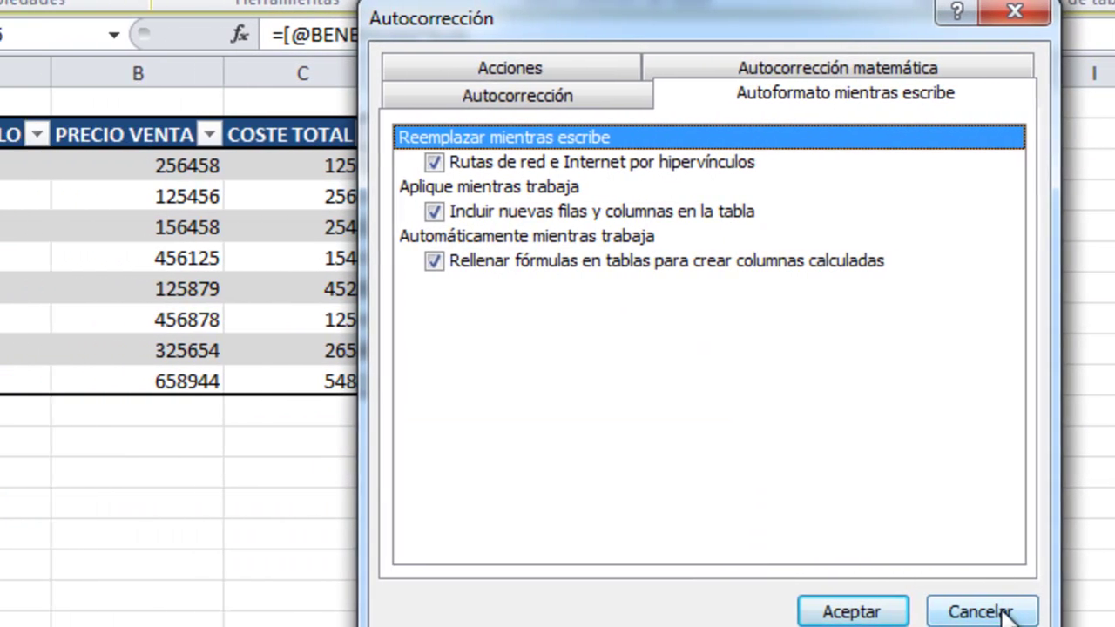
{"action": "left_click", "coordinate": [838, 611]}
{"action": "left_click", "coordinate": [716, 451]}
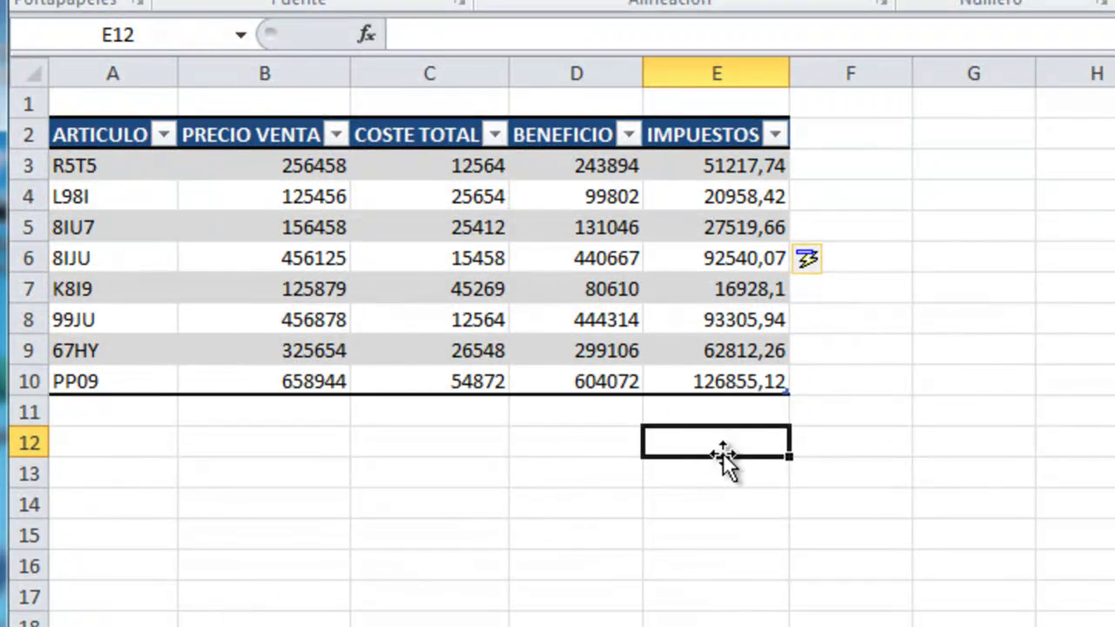